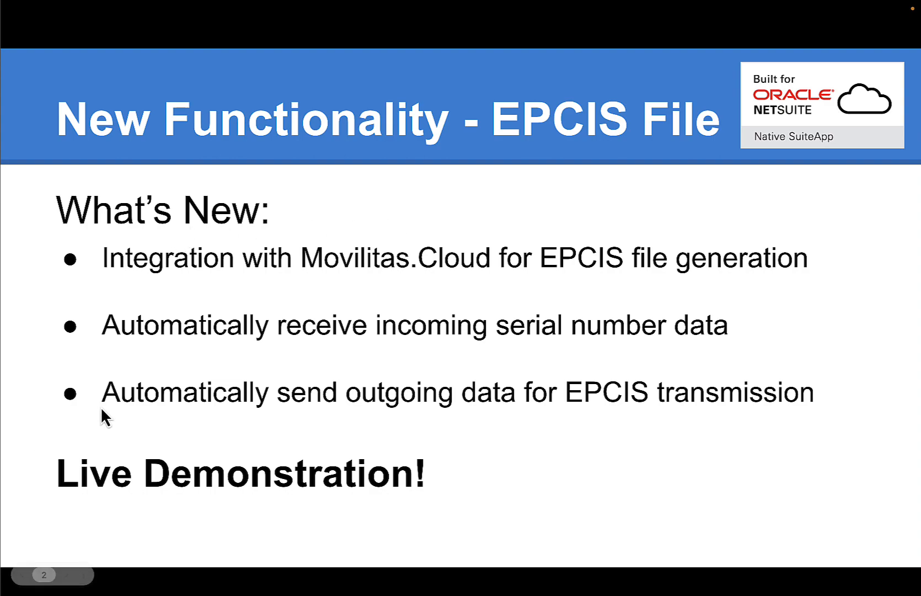
Step: Leave the EPCIS File slideshow and return to the NetSuite Home page
{"action": "key", "text": "ctrl+Left"}
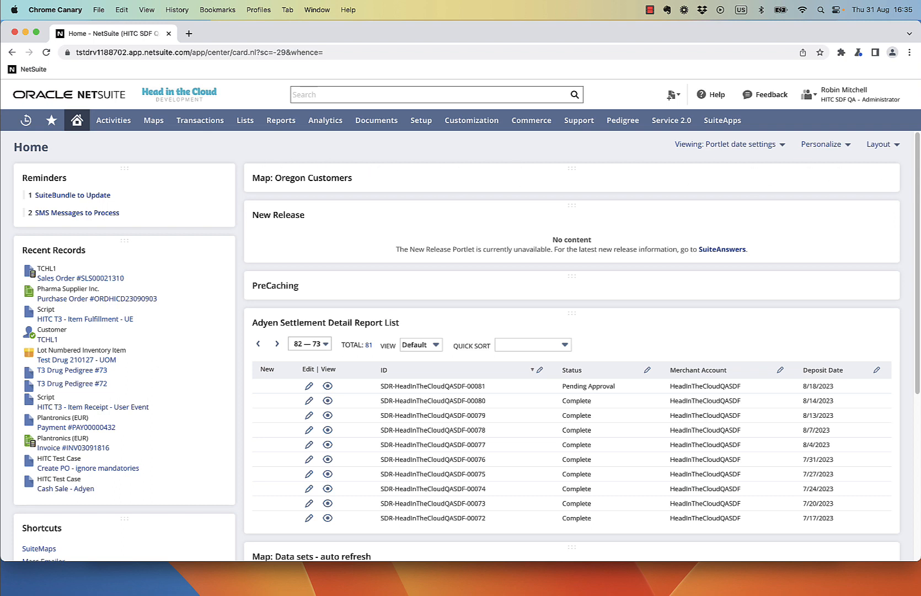
Step: Open purchase order ORDHICD23090903 from Recent Records and receive it into a new item receipt
{"action": "left_click_drag", "start_coordinate": [920, 177], "coordinate": [905, 177]}
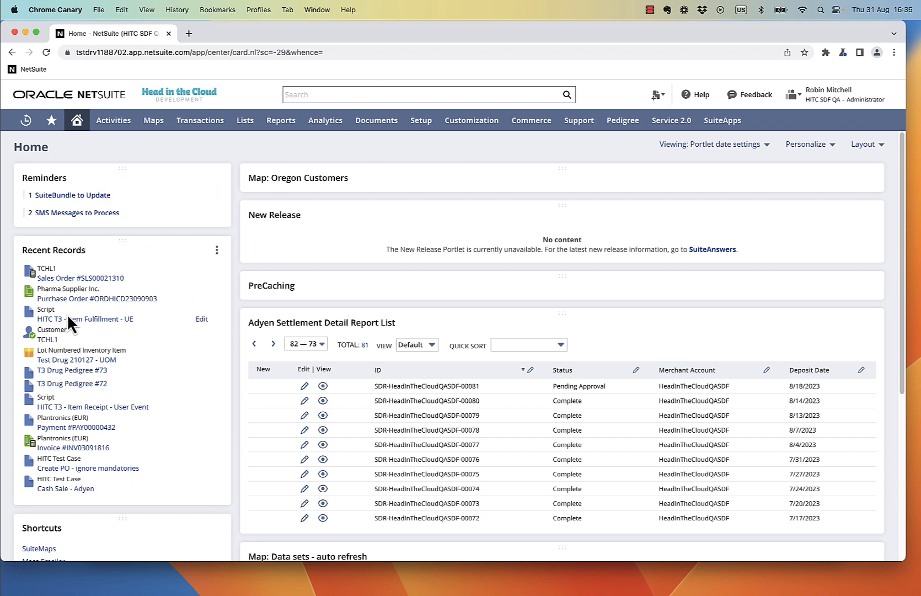
{"action": "left_click", "coordinate": [82, 300]}
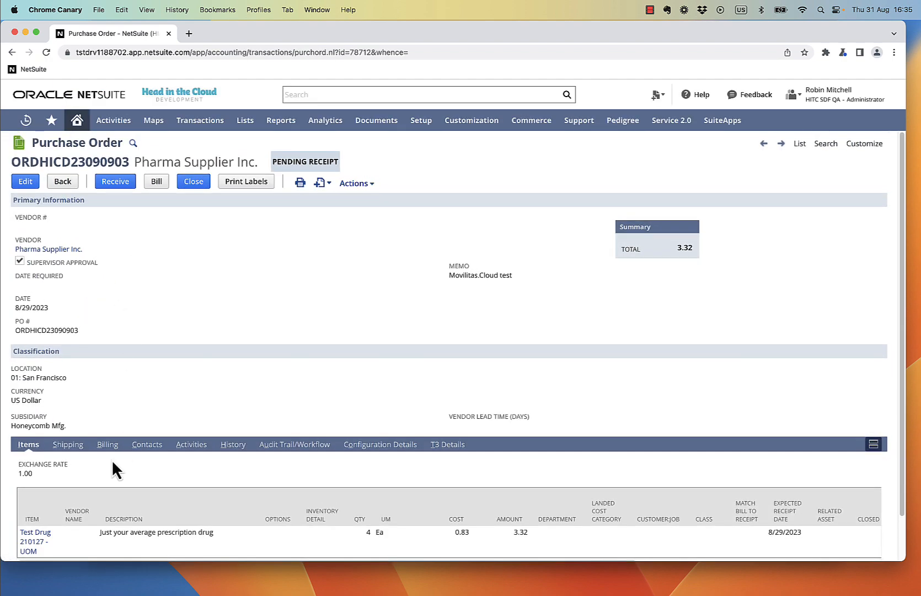
{"action": "scroll", "coordinate": [105, 479], "scroll_direction": "down", "scroll_amount": 1}
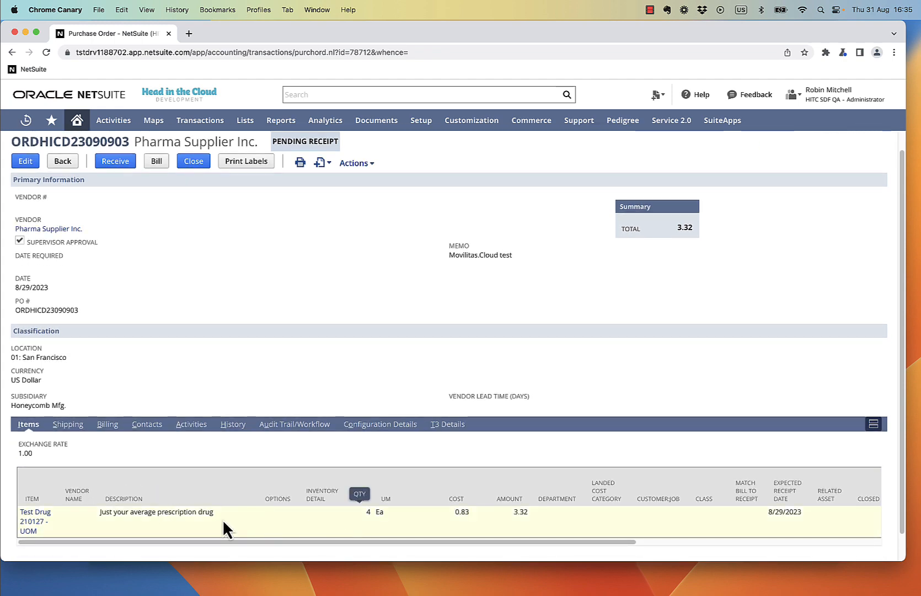
{"action": "scroll", "coordinate": [174, 347], "scroll_direction": "up", "scroll_amount": 1}
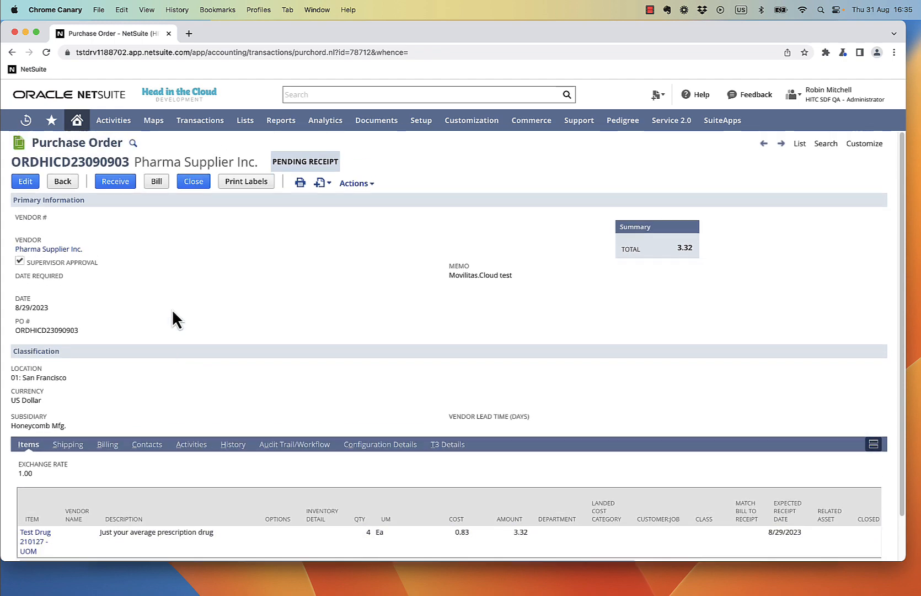
{"action": "left_click", "coordinate": [115, 181]}
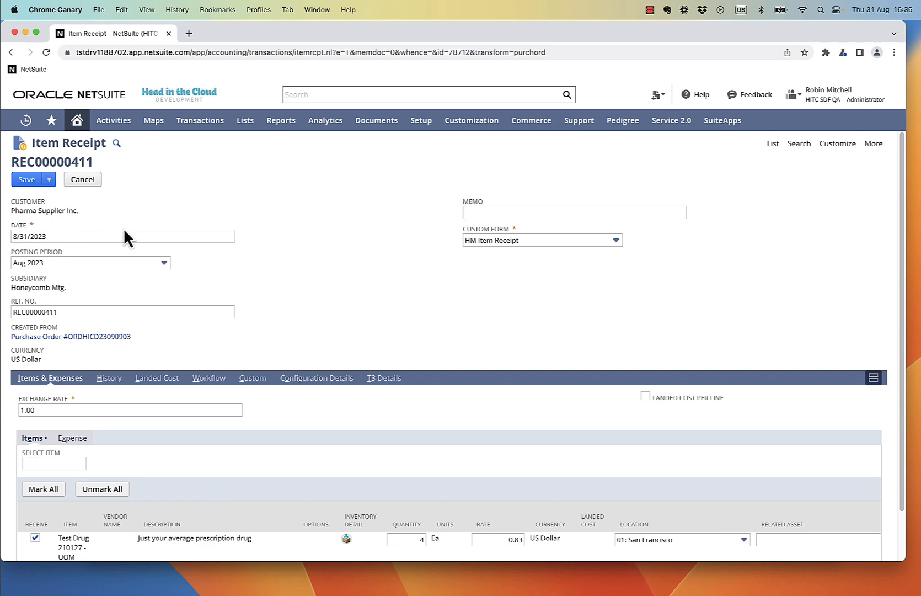
Step: In Movilitas Serialized Logistics, open supplier Pharma Supplier Inc.'s EPCIS uploads
{"action": "key", "text": "super+Tab"}
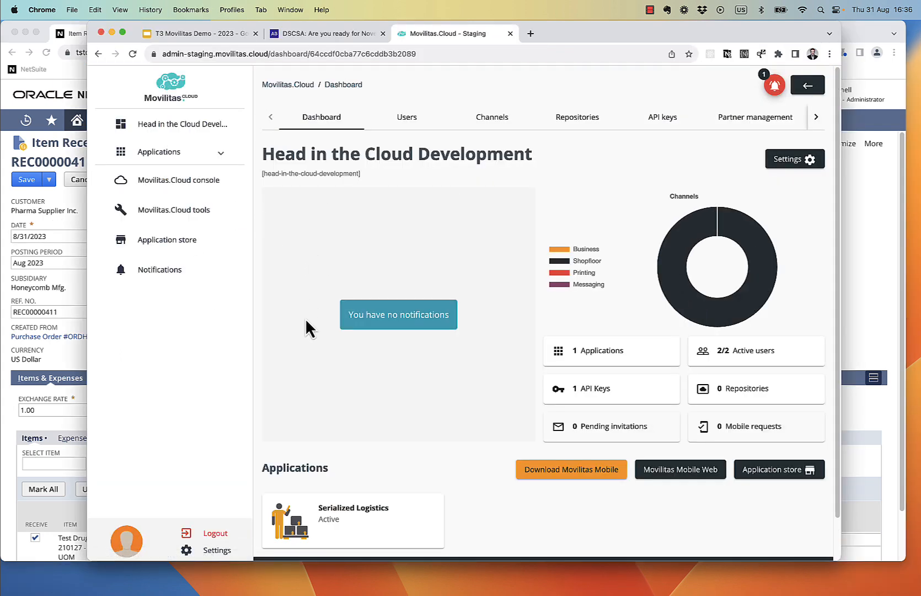
{"action": "scroll", "coordinate": [307, 380], "scroll_direction": "down", "scroll_amount": 2}
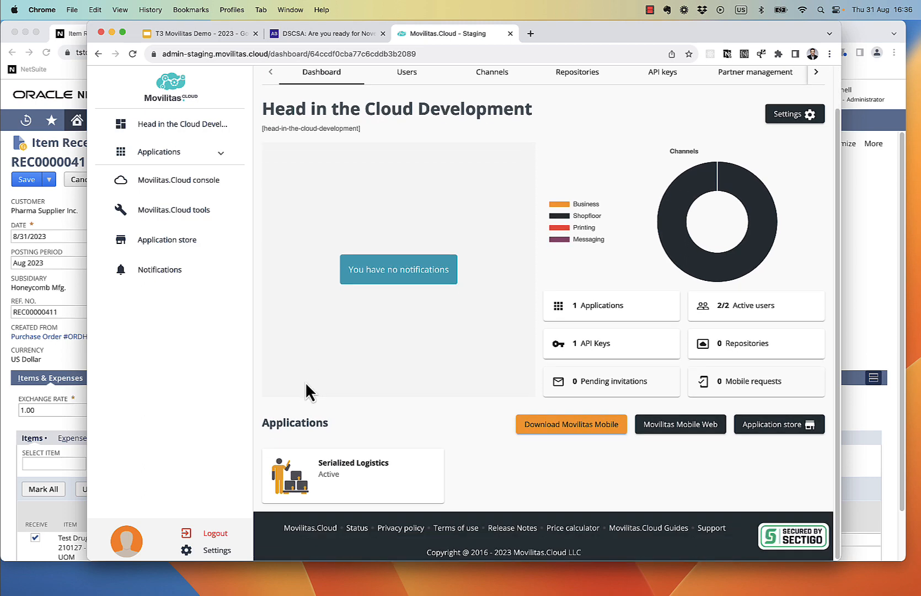
{"action": "left_click", "coordinate": [360, 473]}
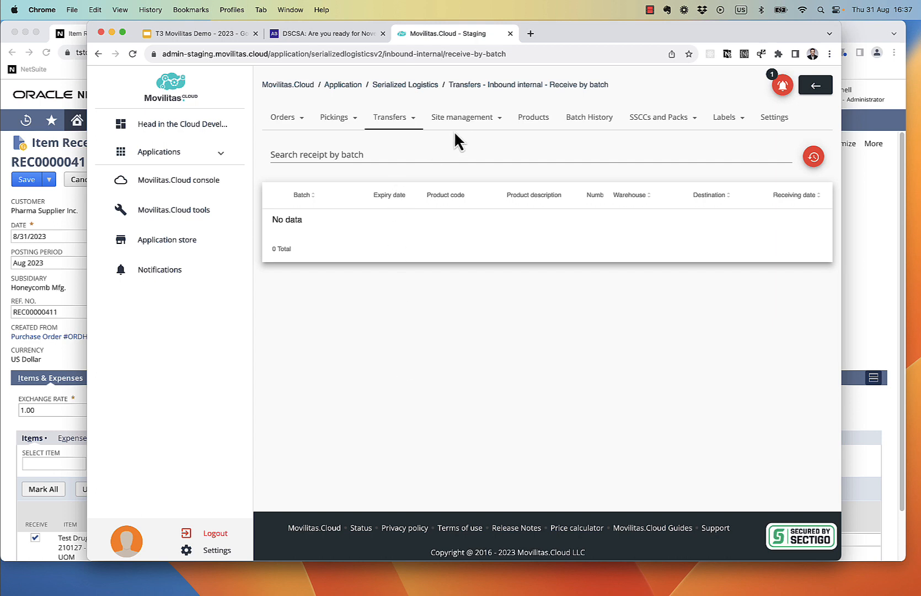
{"action": "left_click", "coordinate": [465, 117]}
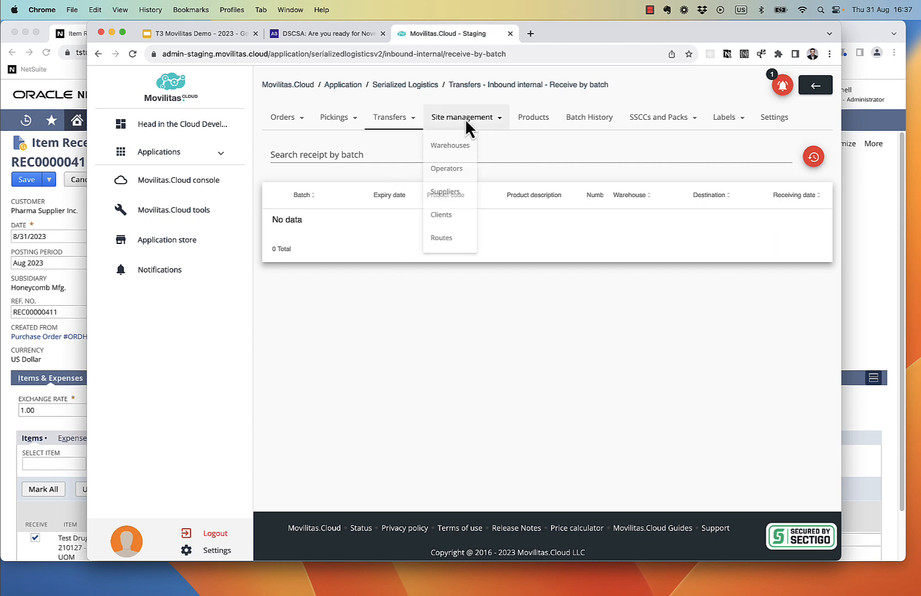
{"action": "left_click", "coordinate": [458, 198]}
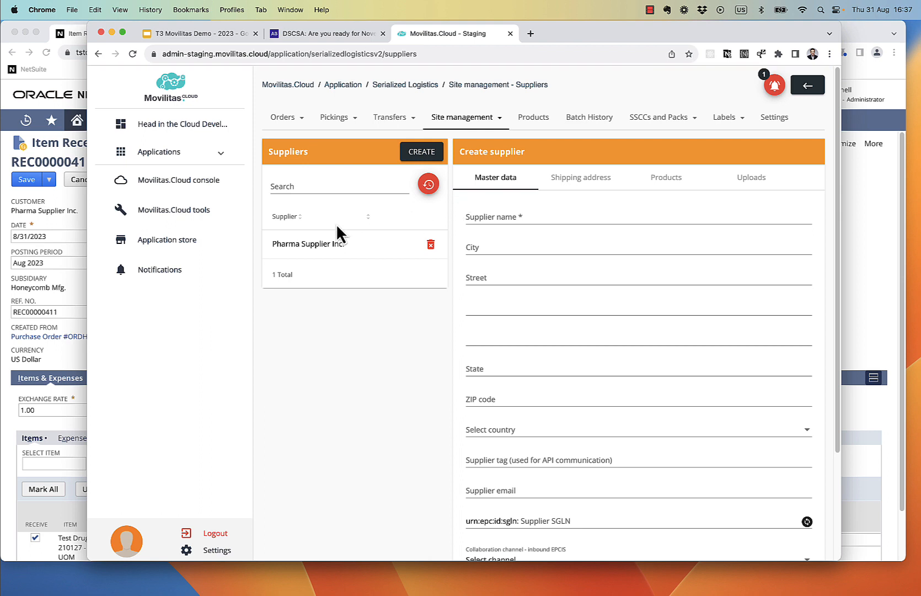
{"action": "left_click", "coordinate": [325, 242]}
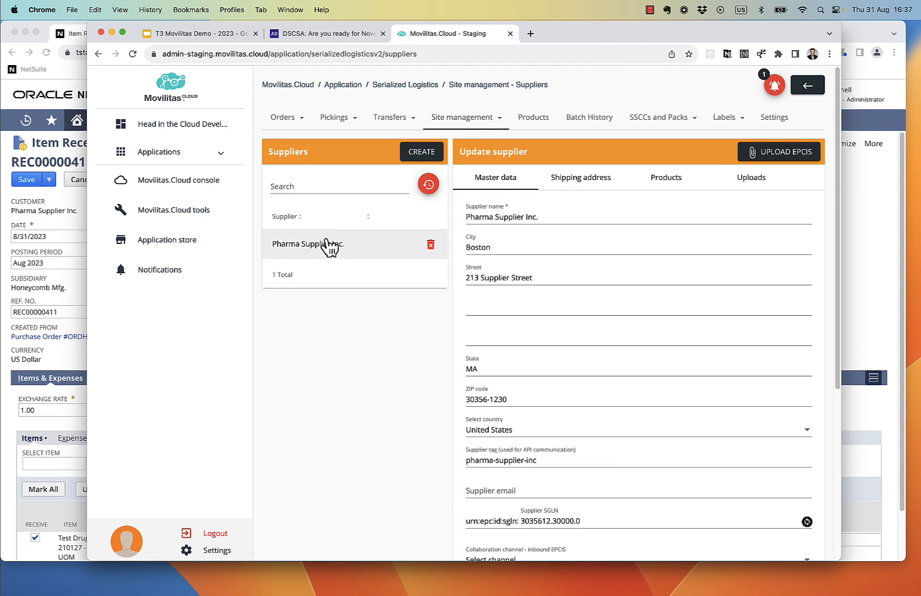
{"action": "left_click", "coordinate": [742, 182]}
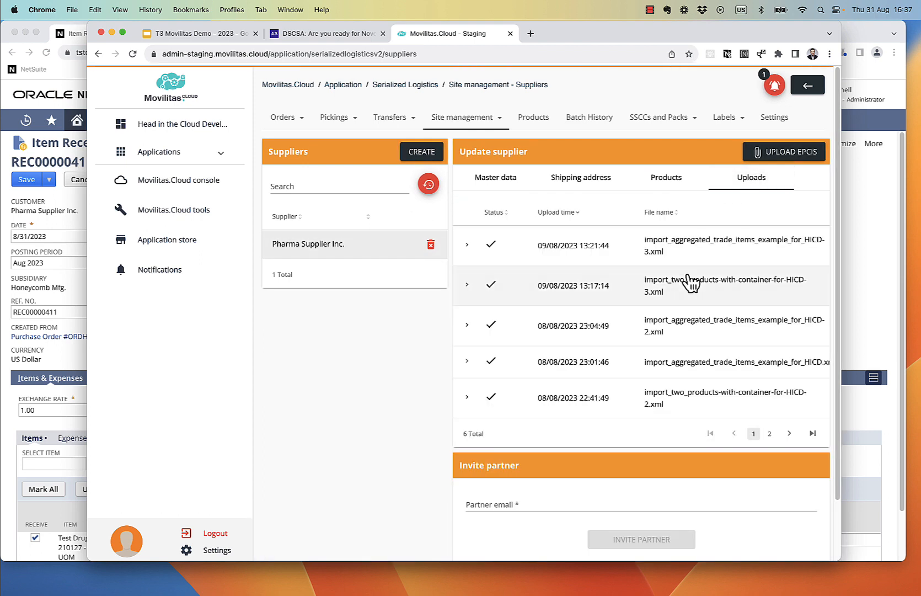
{"action": "left_click", "coordinate": [468, 246]}
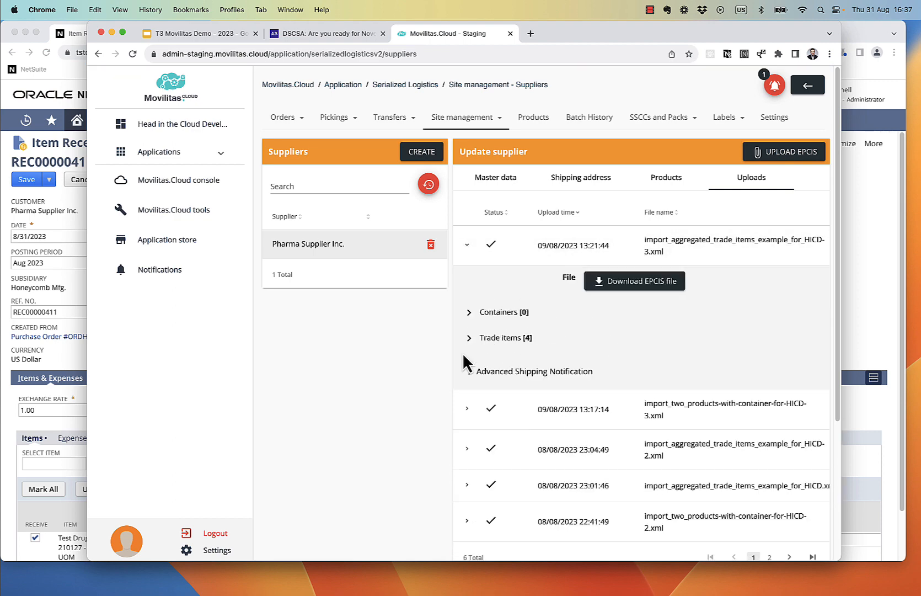
{"action": "left_click", "coordinate": [470, 372]}
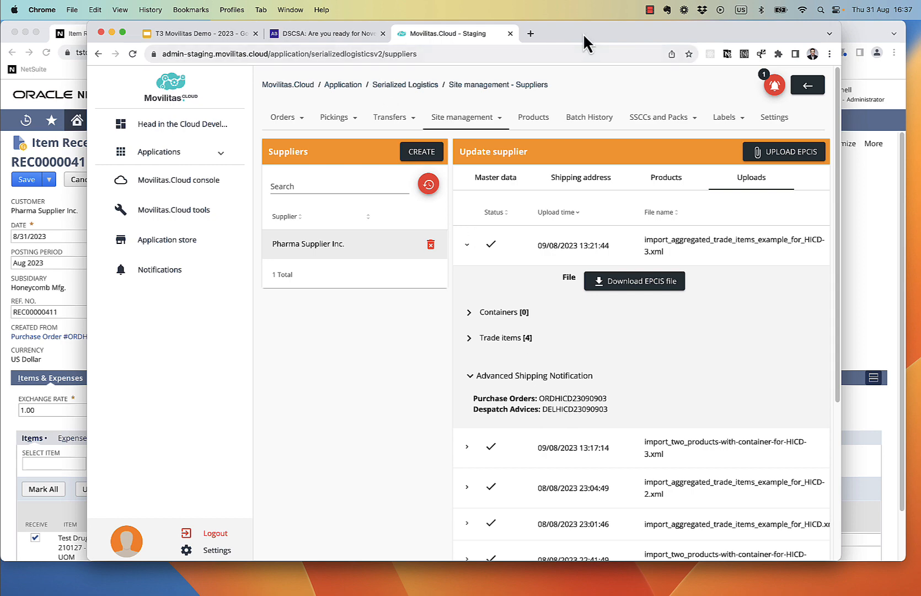
{"action": "left_click_drag", "start_coordinate": [583, 33], "coordinate": [664, 33]}
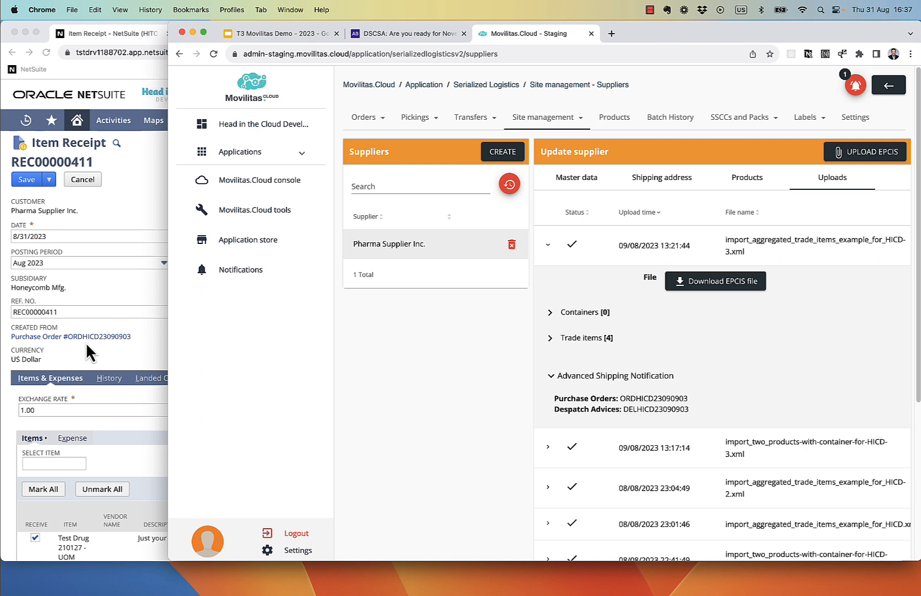
{"action": "left_click", "coordinate": [550, 339]}
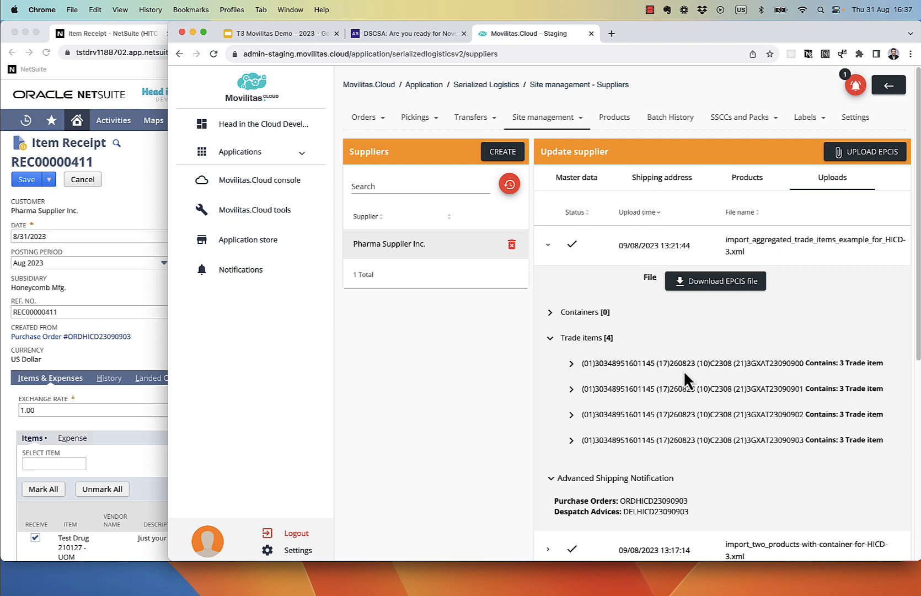
{"action": "double_click", "coordinate": [624, 363]}
{"action": "key", "text": "super+c"}
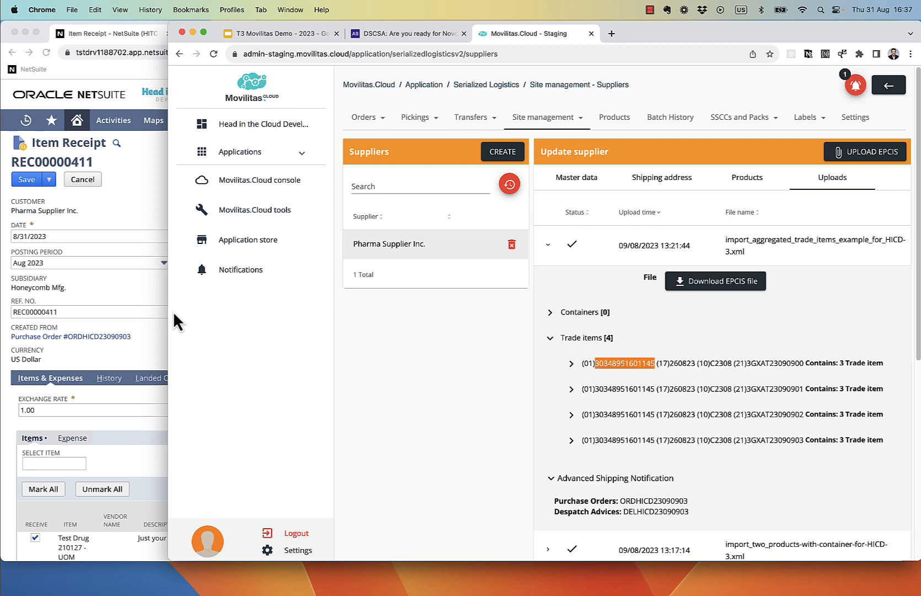
{"action": "left_click", "coordinate": [142, 303]}
{"action": "scroll", "coordinate": [210, 315], "scroll_direction": "down", "scroll_amount": 2}
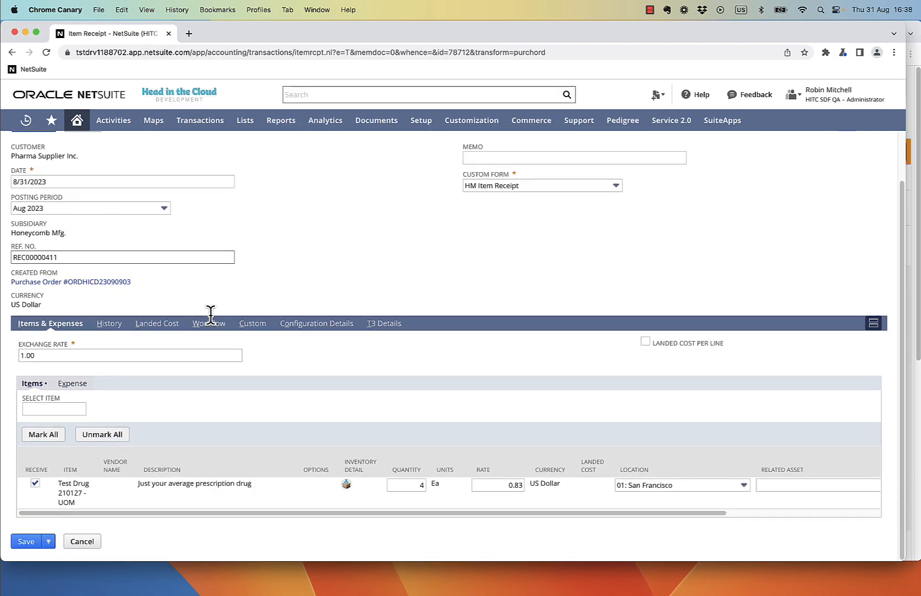
Step: Open the drug line's inventory detail and enter lot number C2308, checking Movilitas lot data
{"action": "left_click", "coordinate": [346, 484]}
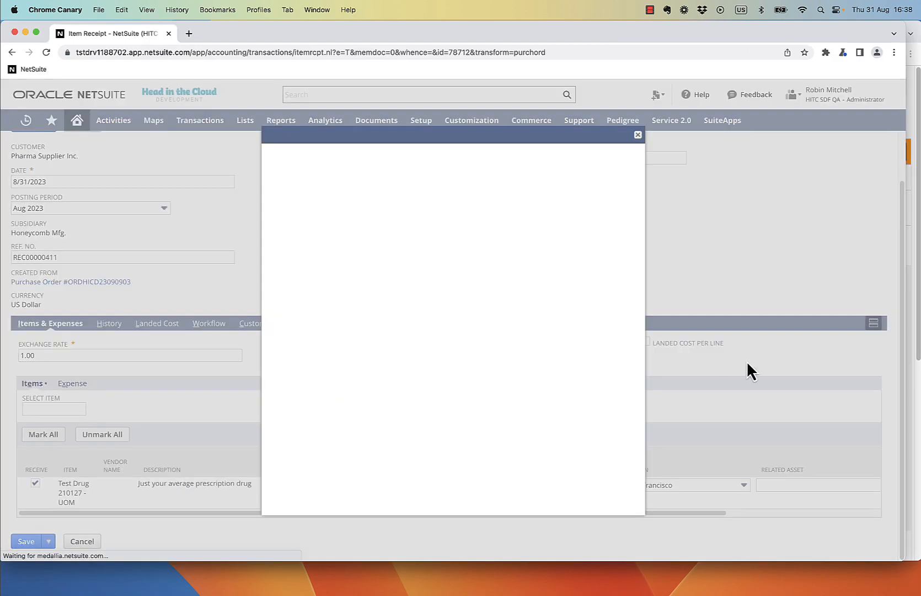
{"action": "left_click", "coordinate": [915, 353]}
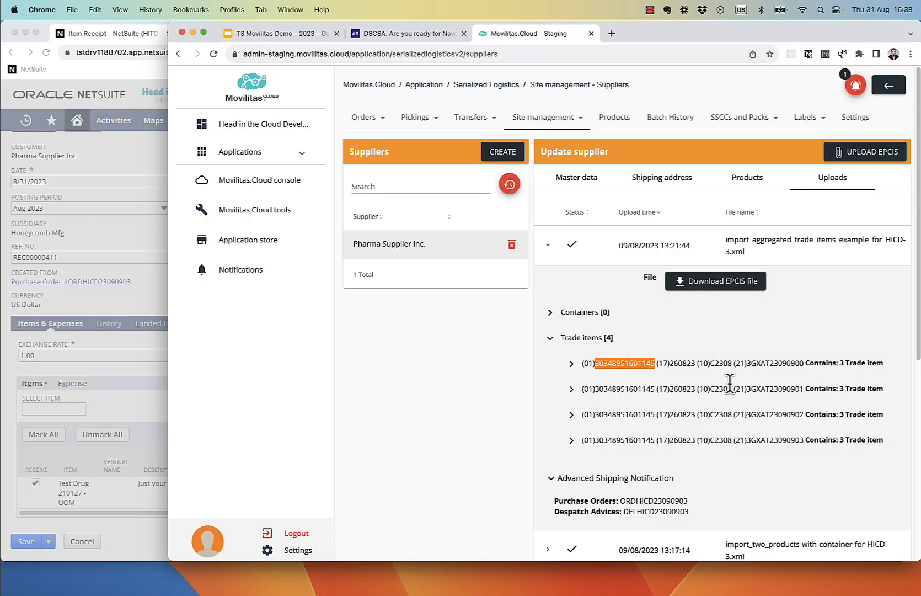
{"action": "left_click", "coordinate": [136, 284]}
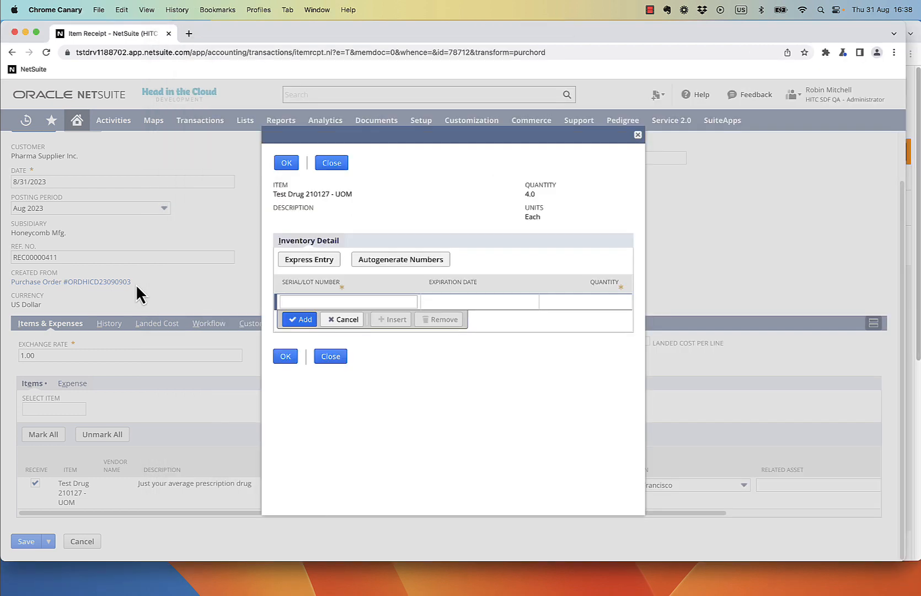
{"action": "left_click", "coordinate": [327, 302]}
{"action": "type", "text": "C2308"}
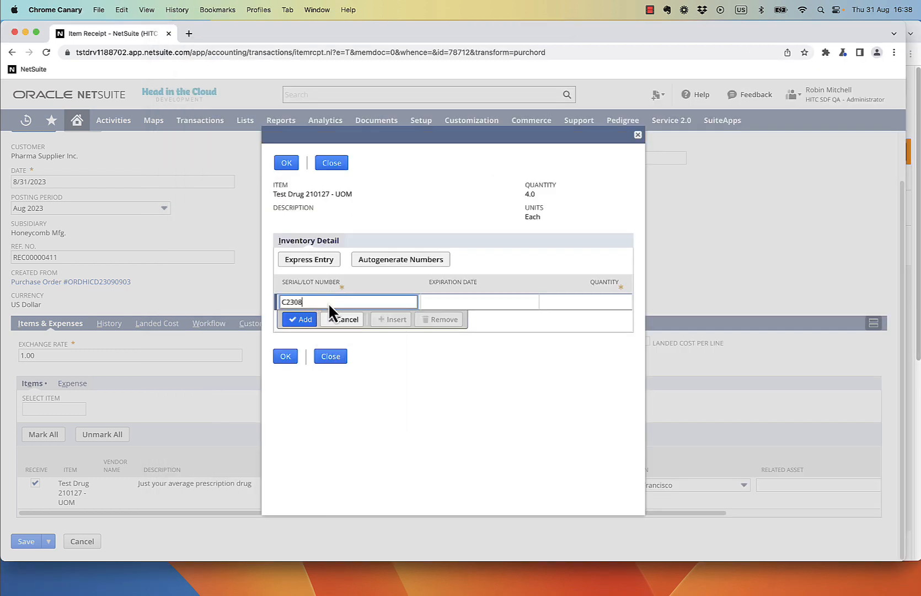
{"action": "left_click", "coordinate": [494, 299]}
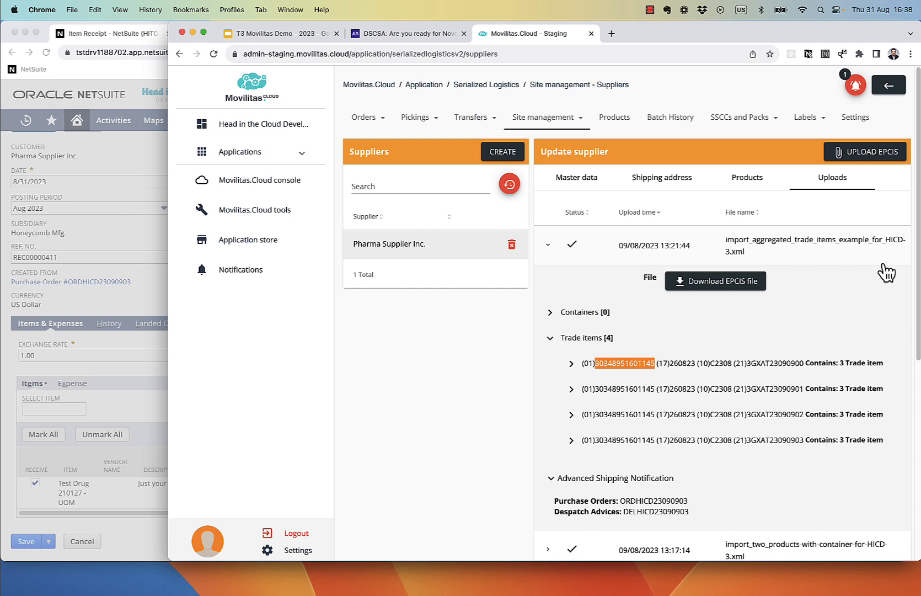
{"action": "left_click", "coordinate": [918, 244]}
{"action": "left_click", "coordinate": [151, 199]}
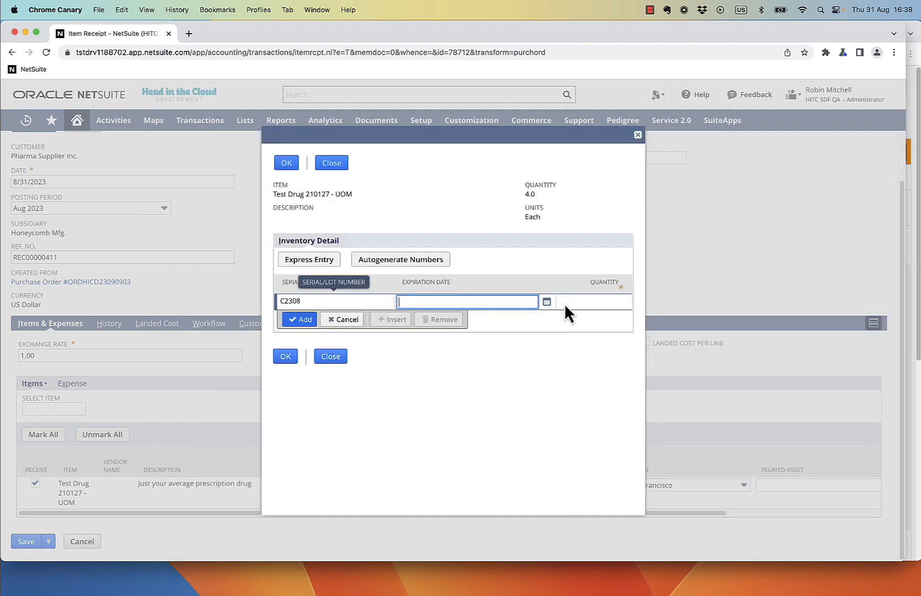
Step: Set expiration 8/23/2026 and quantity 4 on the C2308 lot line and confirm
{"action": "left_click", "coordinate": [547, 302]}
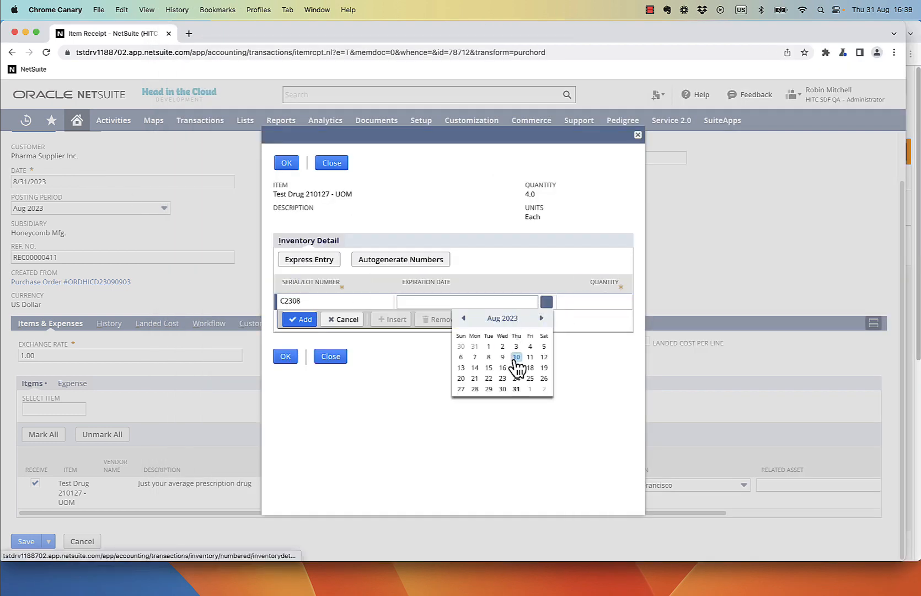
{"action": "left_click", "coordinate": [516, 388]}
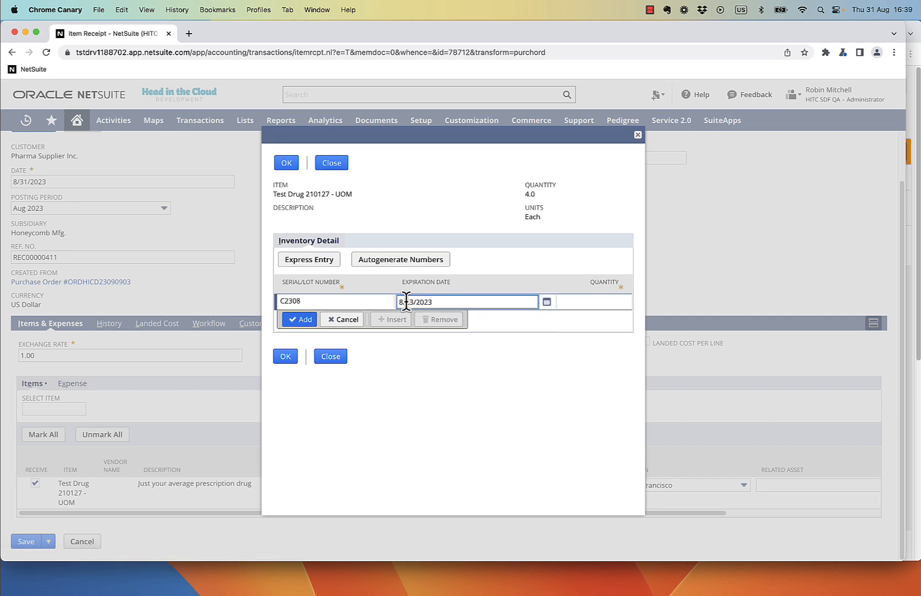
{"action": "left_click", "coordinate": [437, 302]}
{"action": "key", "text": "BackSpace"}
{"action": "type", "text": "6"}
{"action": "key", "text": "Tab"}
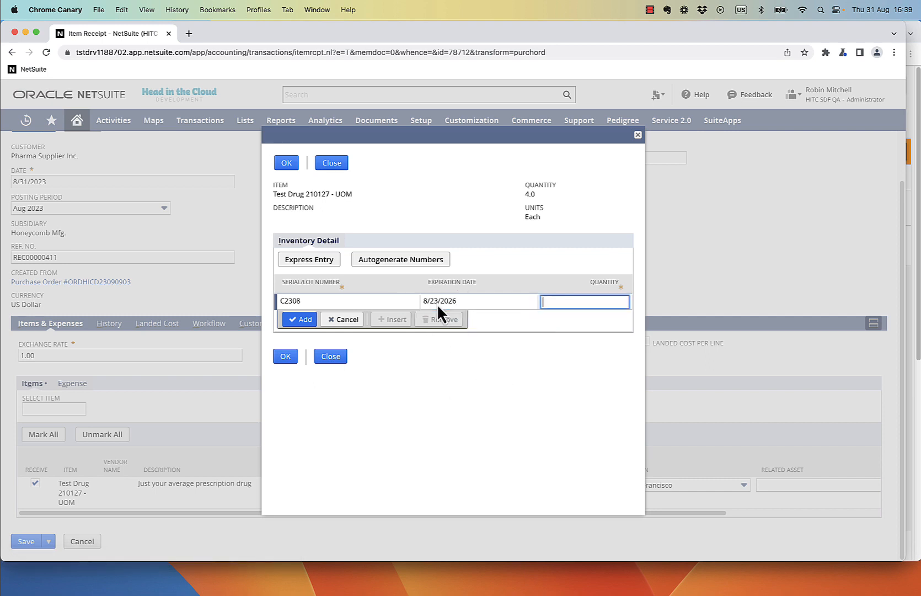
{"action": "type", "text": "4"}
{"action": "key", "text": "Return"}
{"action": "left_click", "coordinate": [314, 301]}
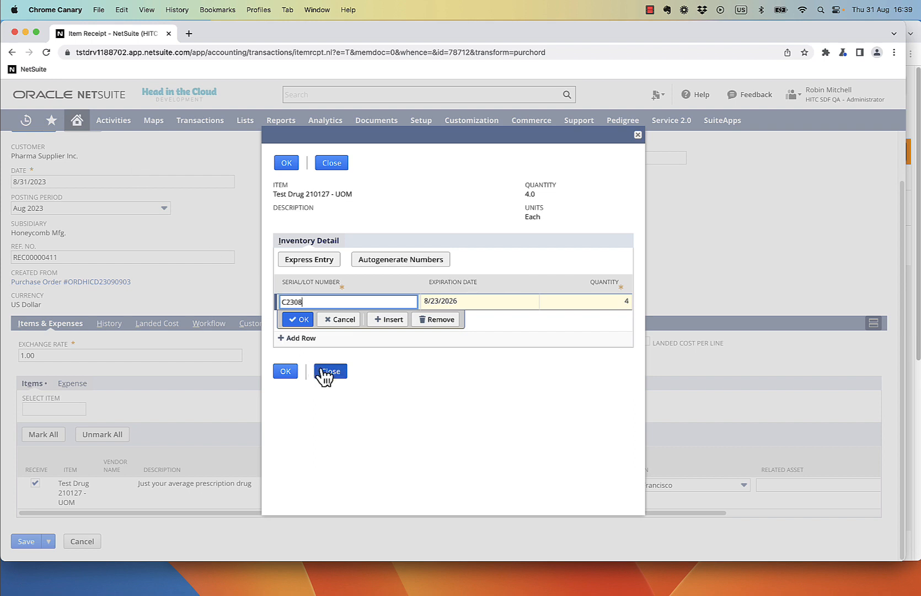
{"action": "left_click", "coordinate": [298, 370]}
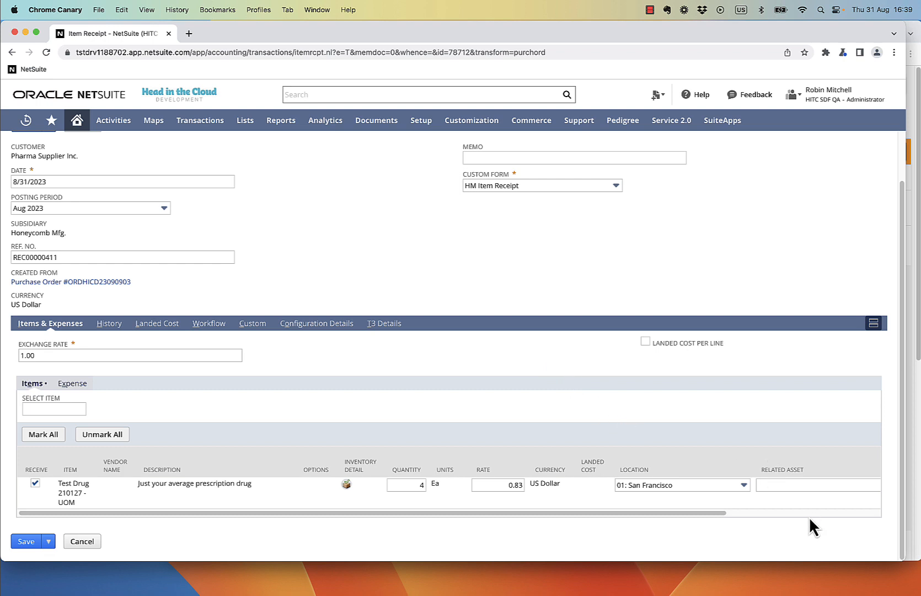
{"action": "scroll", "coordinate": [809, 516], "scroll_direction": "right", "scroll_amount": 5}
{"action": "left_click", "coordinate": [805, 485]}
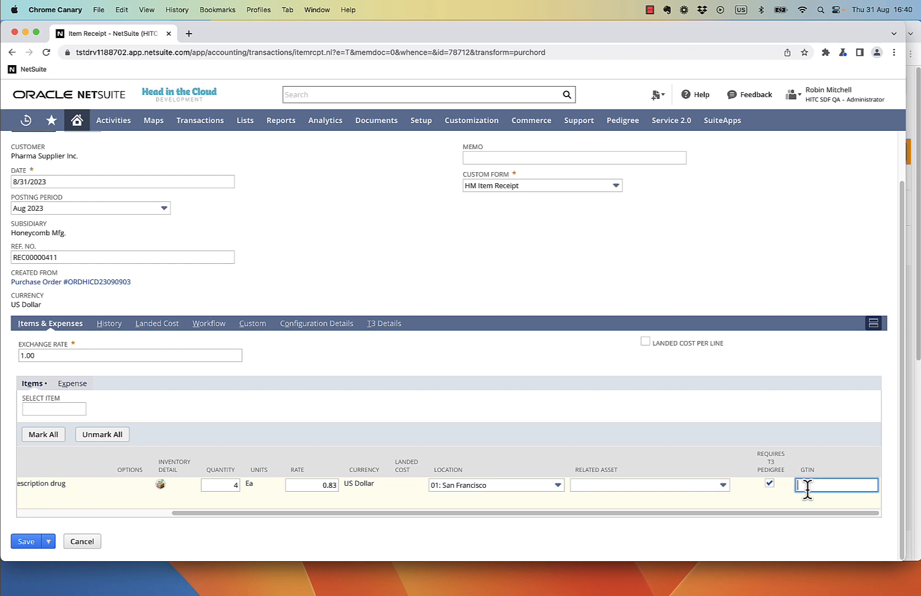
{"action": "key", "text": "super+v"}
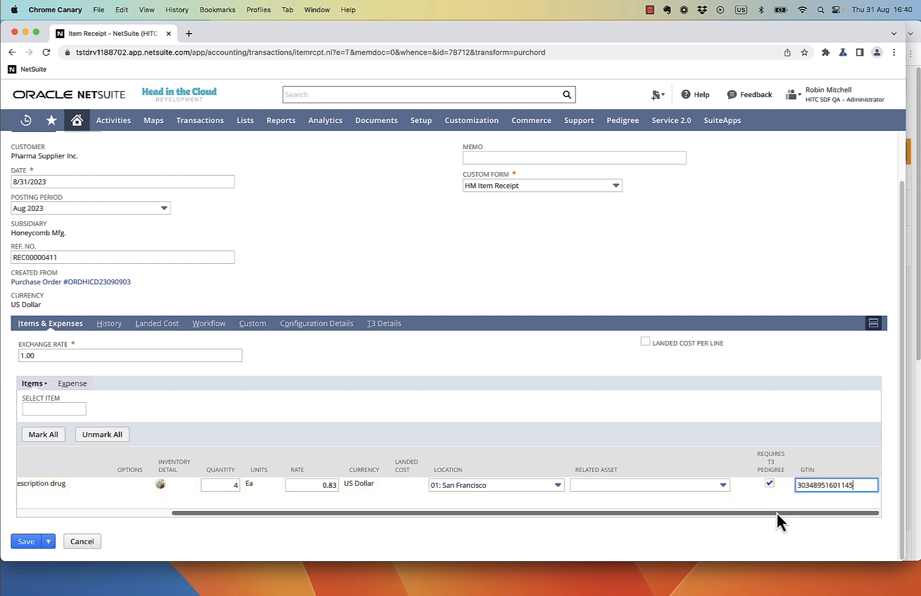
{"action": "left_click_drag", "start_coordinate": [777, 512], "coordinate": [156, 466]}
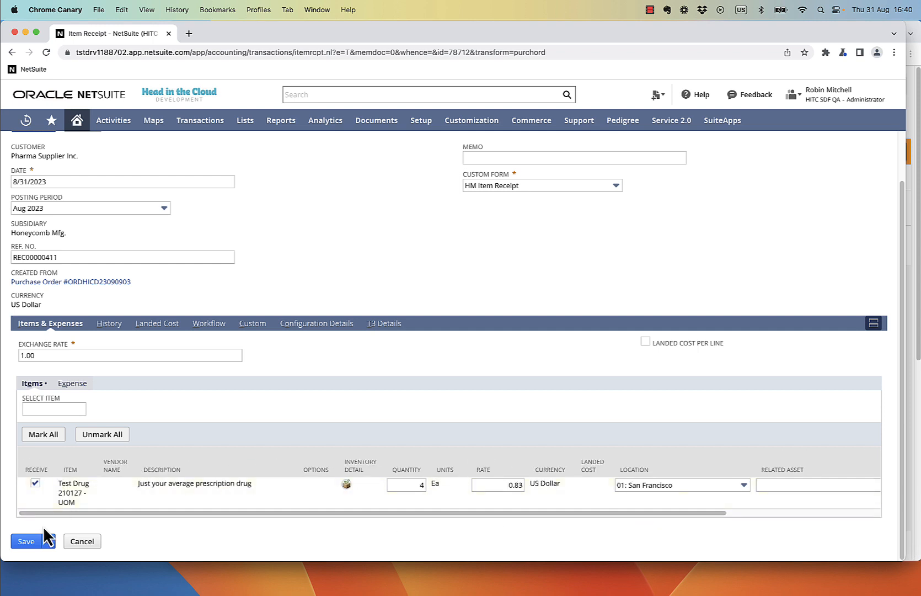
{"action": "left_click", "coordinate": [34, 541]}
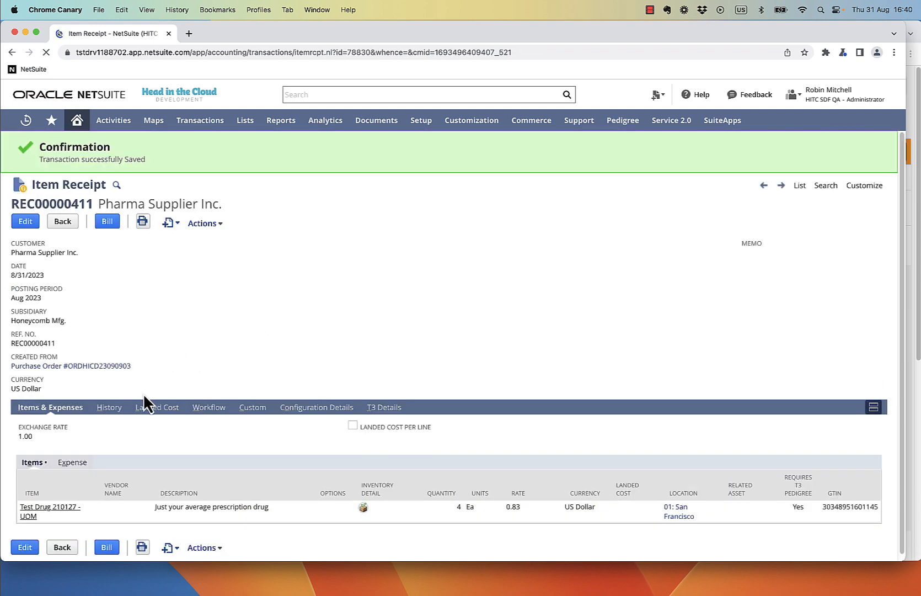
{"action": "left_click", "coordinate": [110, 408]}
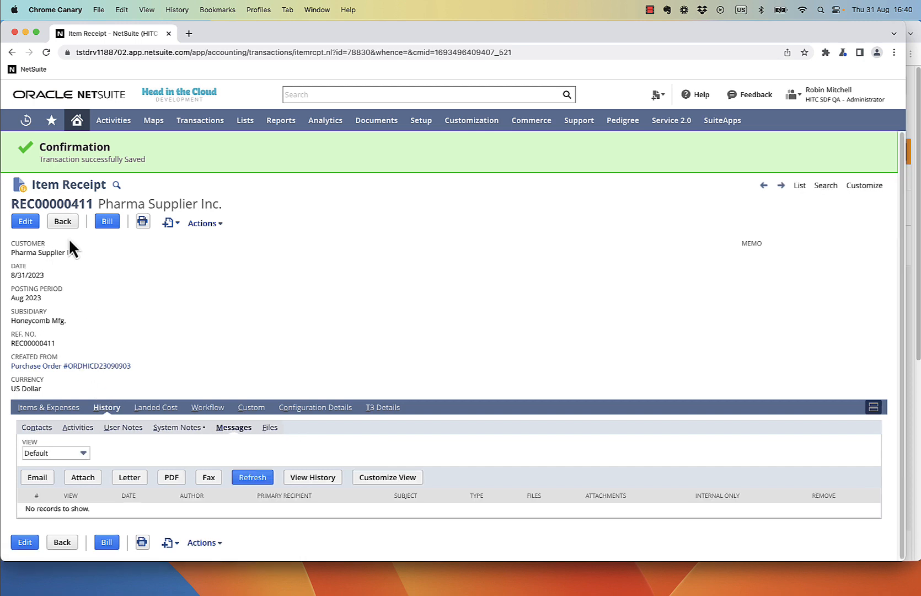
{"action": "left_click", "coordinate": [386, 408]}
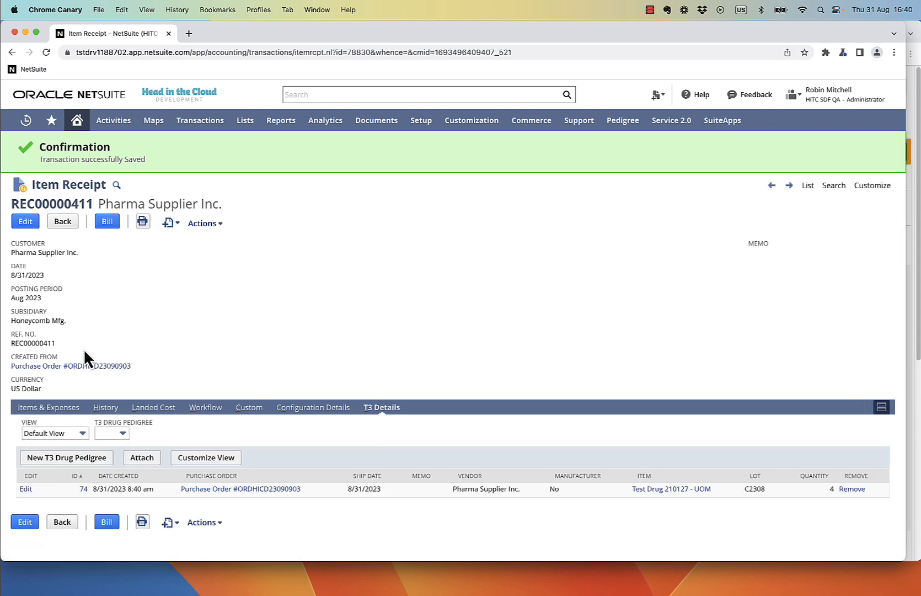
Step: Edit pedigree record 74 and switch it to the T3 Drug Pedigree Form - Lot Inventory with SNs
{"action": "left_click", "coordinate": [26, 488], "text": "super"}
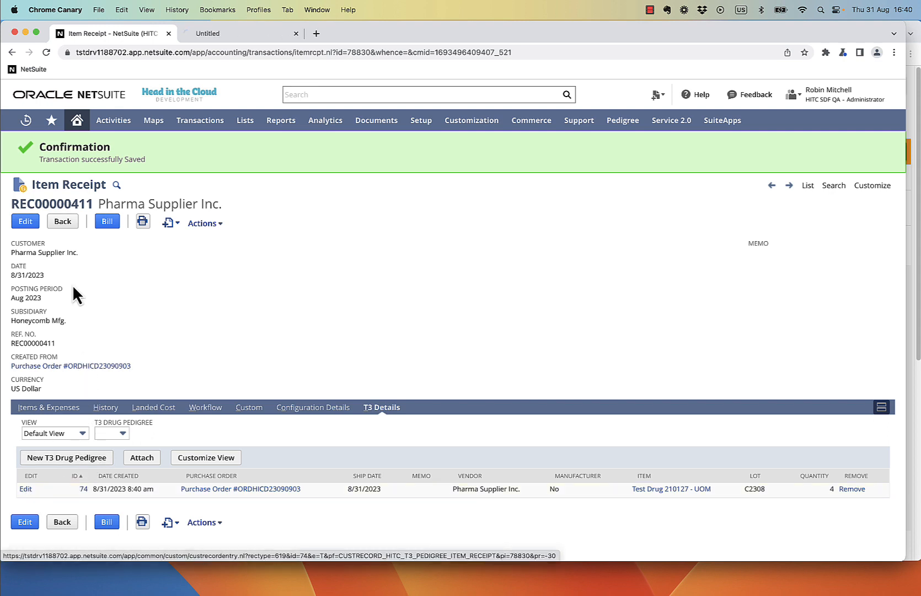
{"action": "left_click", "coordinate": [246, 40]}
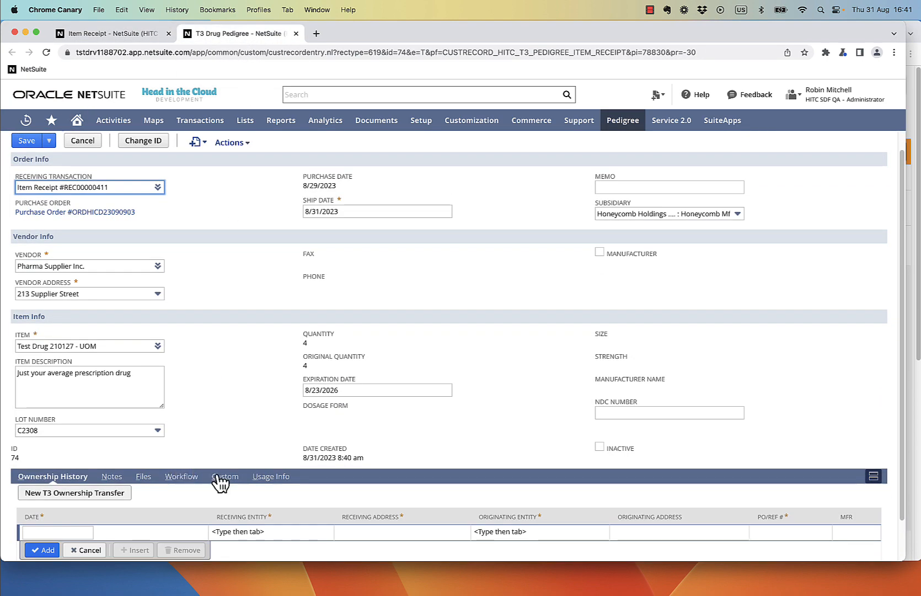
{"action": "left_click", "coordinate": [223, 477]}
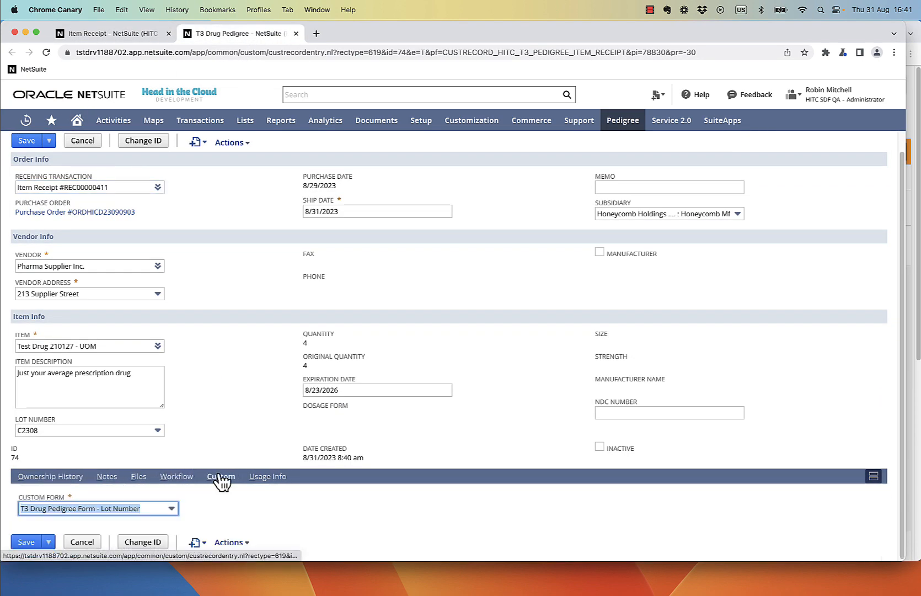
{"action": "left_click", "coordinate": [103, 508]}
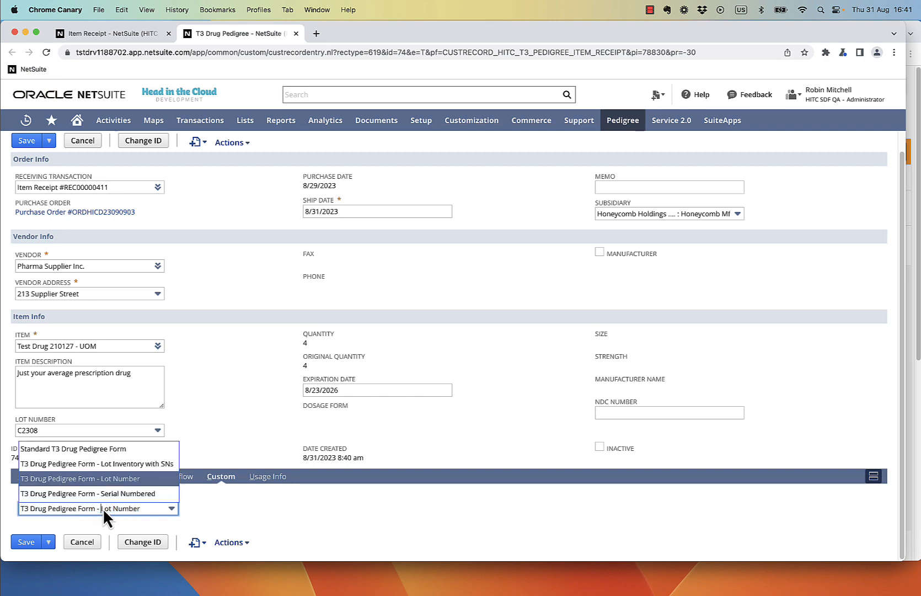
{"action": "left_click", "coordinate": [142, 465]}
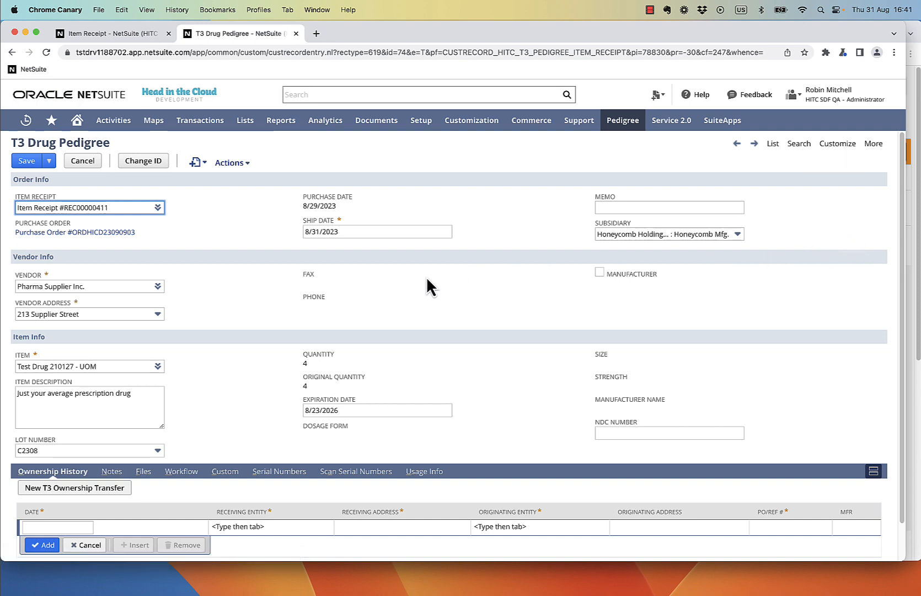
{"action": "left_click", "coordinate": [273, 472]}
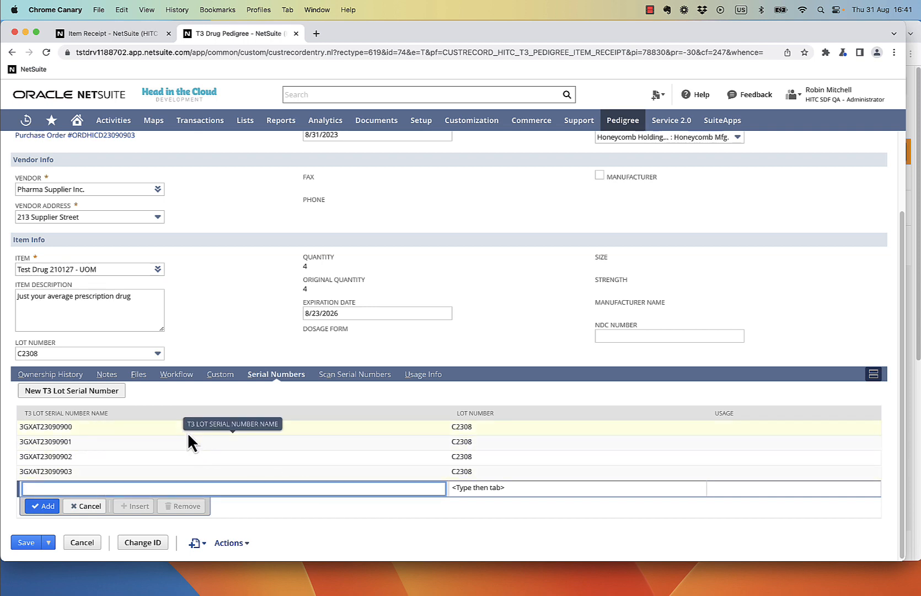
Step: Mark the vendor as manufacturer, save the pedigree, and close its tab to the sales order
{"action": "scroll", "coordinate": [386, 282], "scroll_direction": "up", "scroll_amount": 3}
{"action": "left_click", "coordinate": [599, 271]}
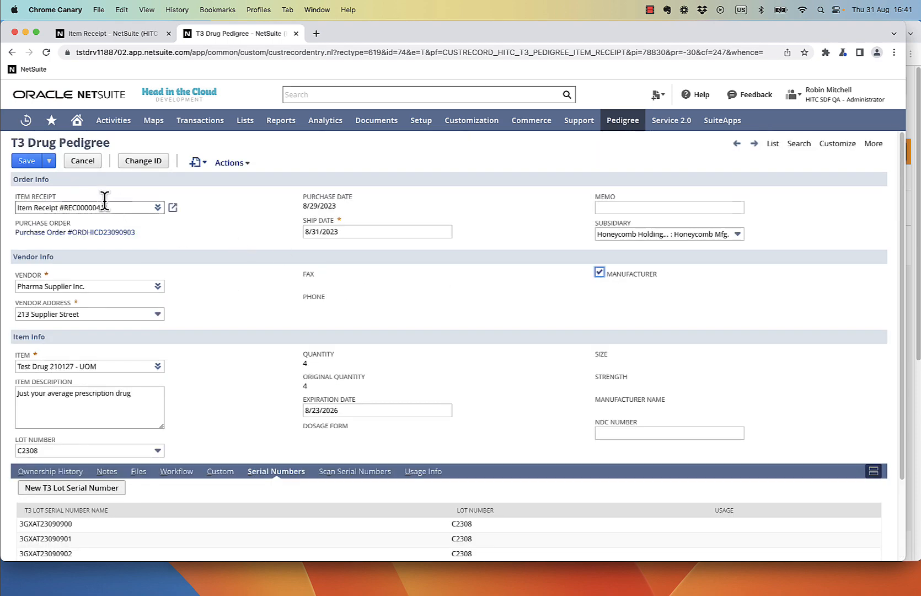
{"action": "left_click", "coordinate": [27, 161]}
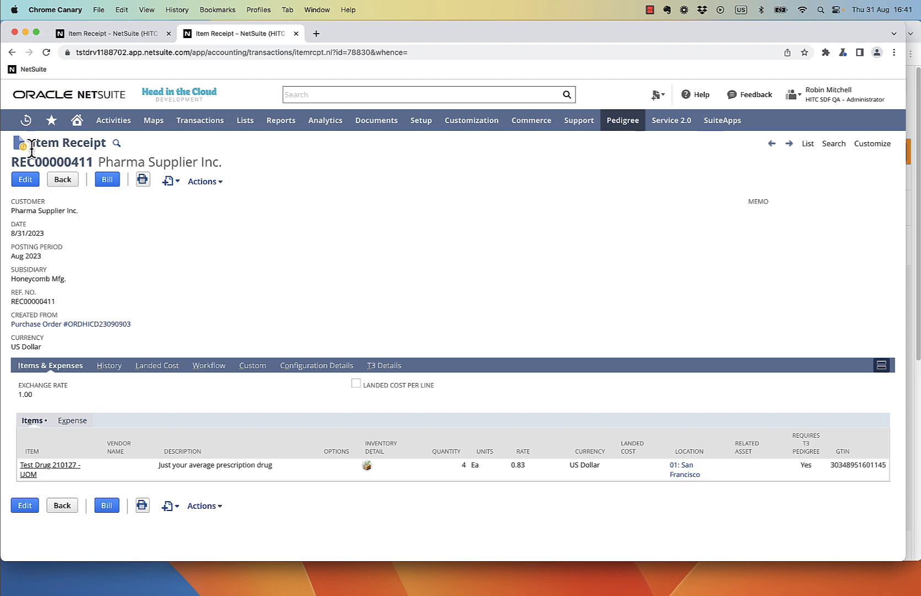
{"action": "key", "text": "super+w"}
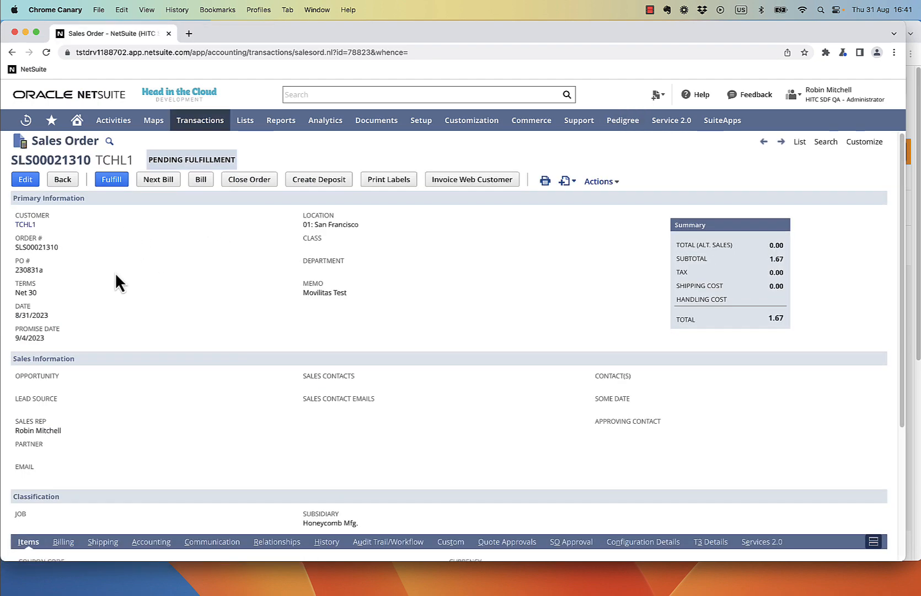
{"action": "scroll", "coordinate": [115, 272], "scroll_direction": "down", "scroll_amount": 5}
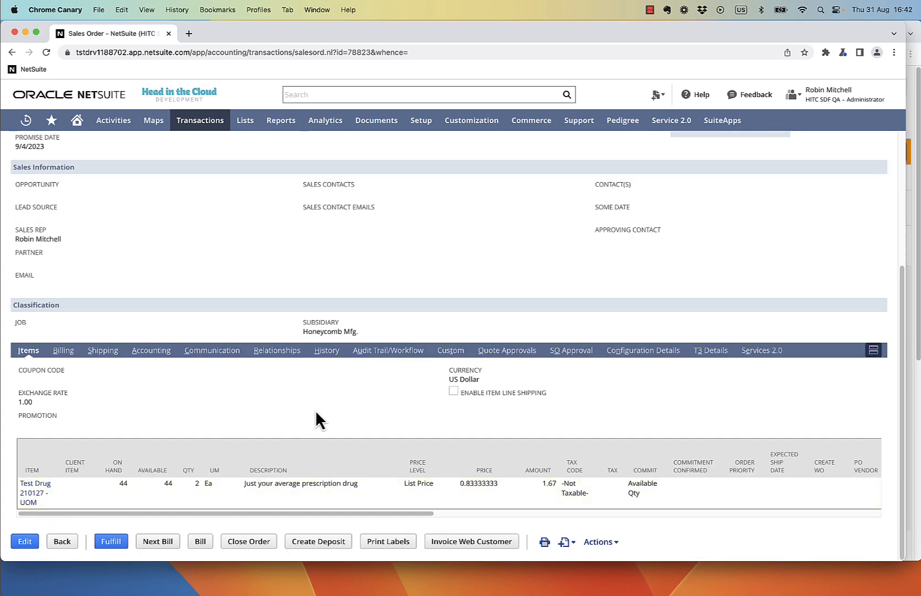
Step: Fulfill sales order SLS00021310 from 01: San Francisco, taking quantity 2 from lot C2308
{"action": "scroll", "coordinate": [315, 414], "scroll_direction": "up", "scroll_amount": 5}
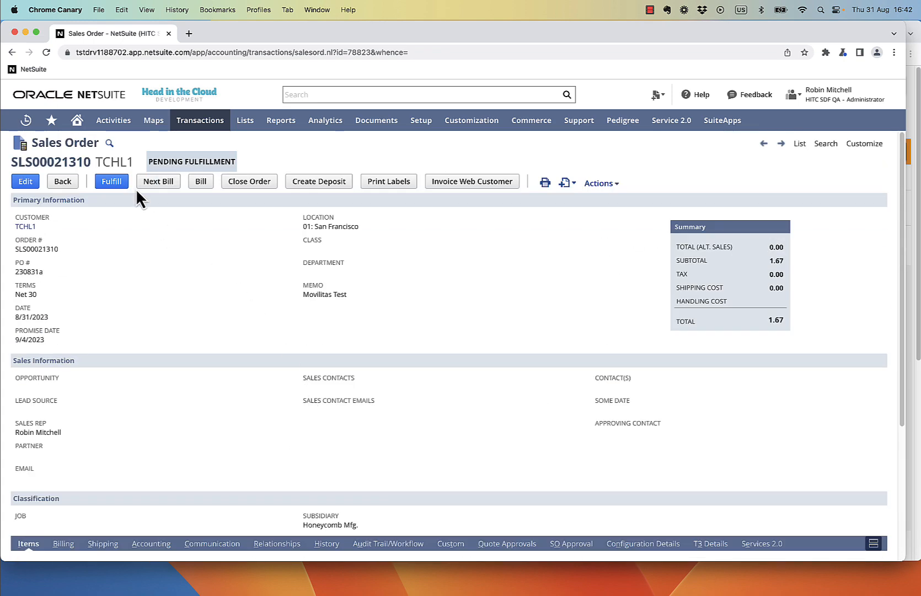
{"action": "left_click", "coordinate": [120, 185]}
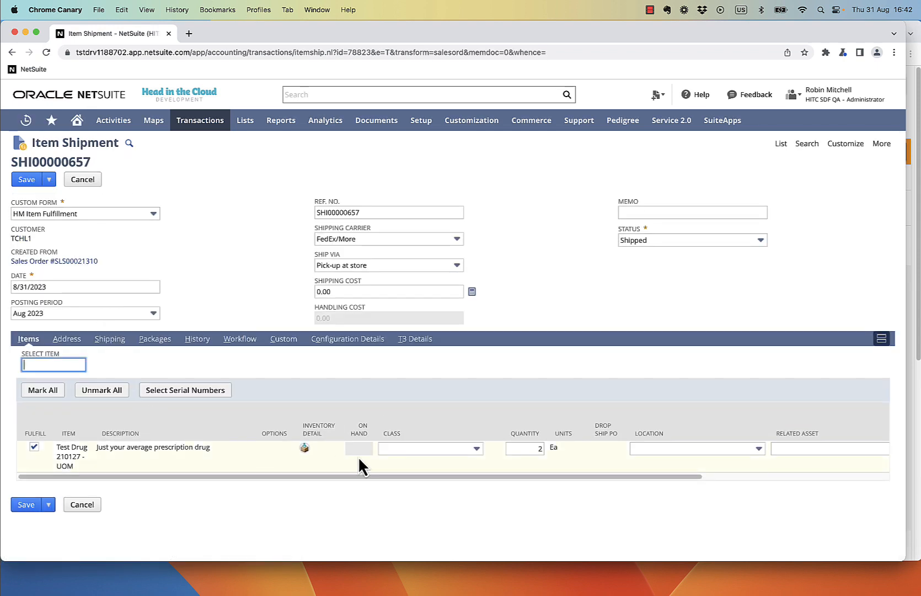
{"action": "left_click", "coordinate": [630, 453]}
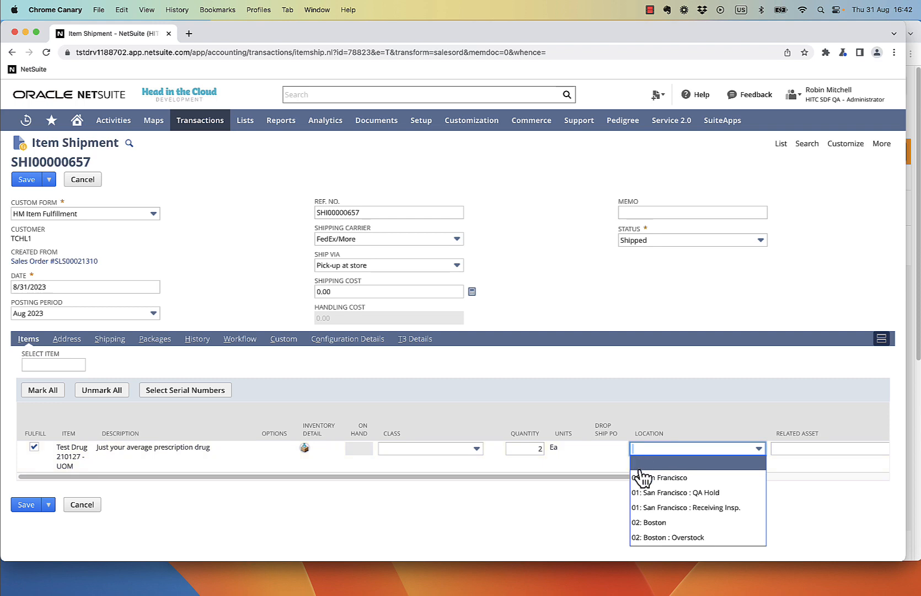
{"action": "left_click", "coordinate": [641, 475]}
{"action": "left_click", "coordinate": [304, 447]}
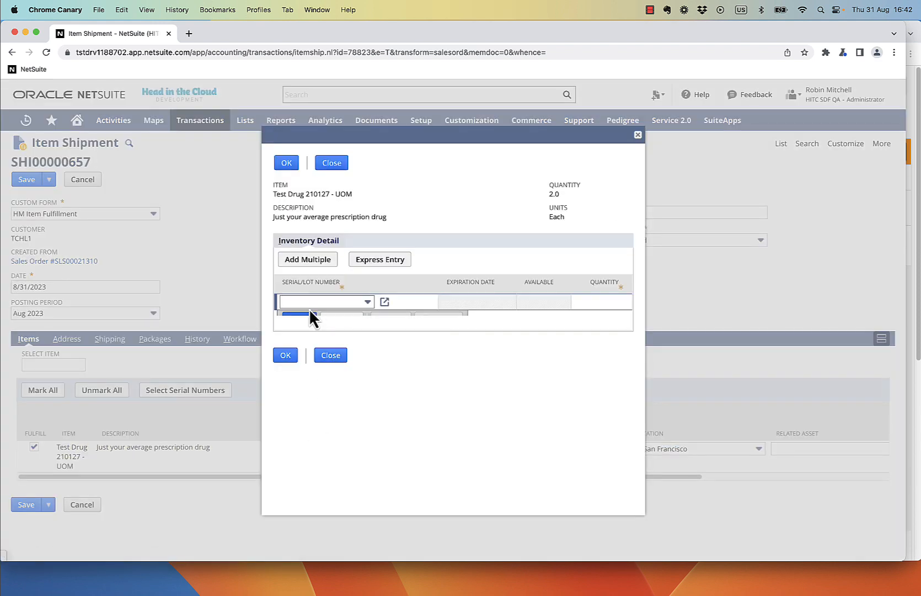
{"action": "left_click", "coordinate": [309, 305]}
{"action": "left_click", "coordinate": [308, 376]}
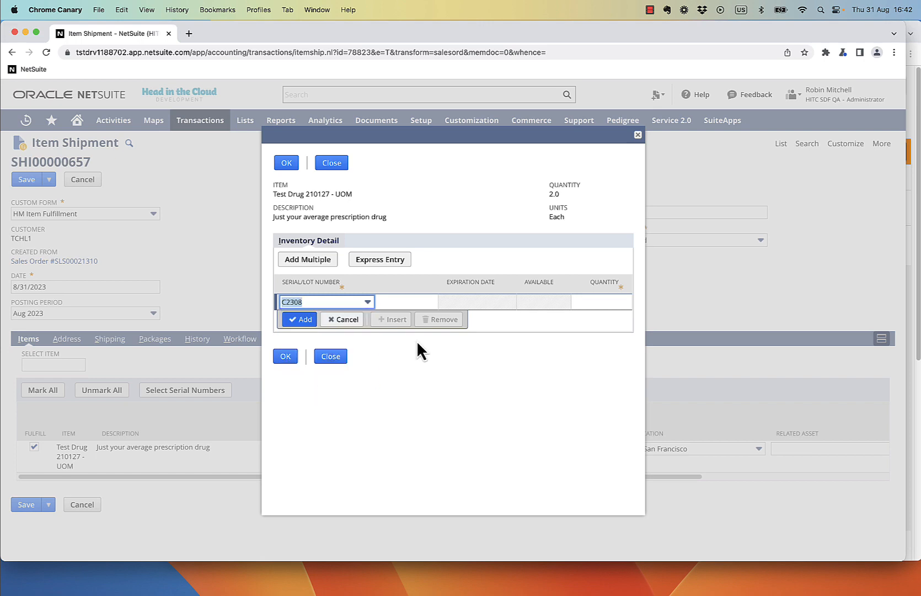
{"action": "left_click", "coordinate": [586, 303]}
{"action": "type", "text": "2"}
{"action": "left_click", "coordinate": [301, 320]}
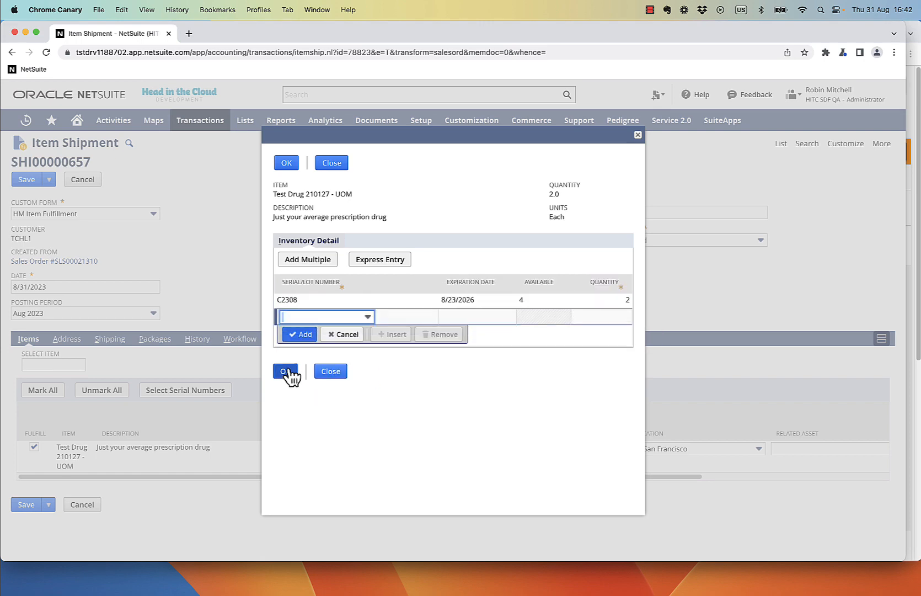
{"action": "left_click", "coordinate": [287, 372]}
Step: Select serials 3GXAT23090900 and 3GXAT23090901 and save the item shipment
{"action": "left_click", "coordinate": [193, 392]}
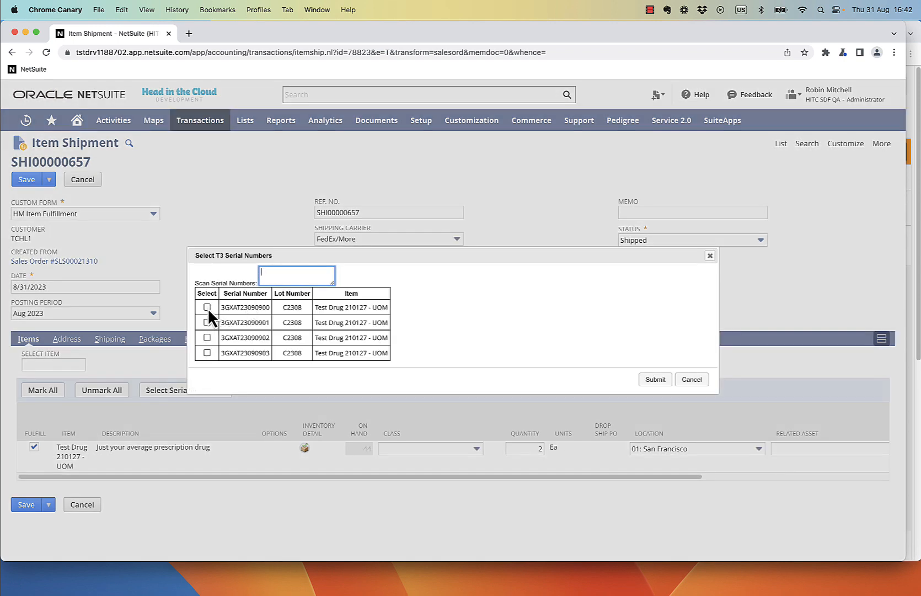
{"action": "left_click", "coordinate": [208, 307]}
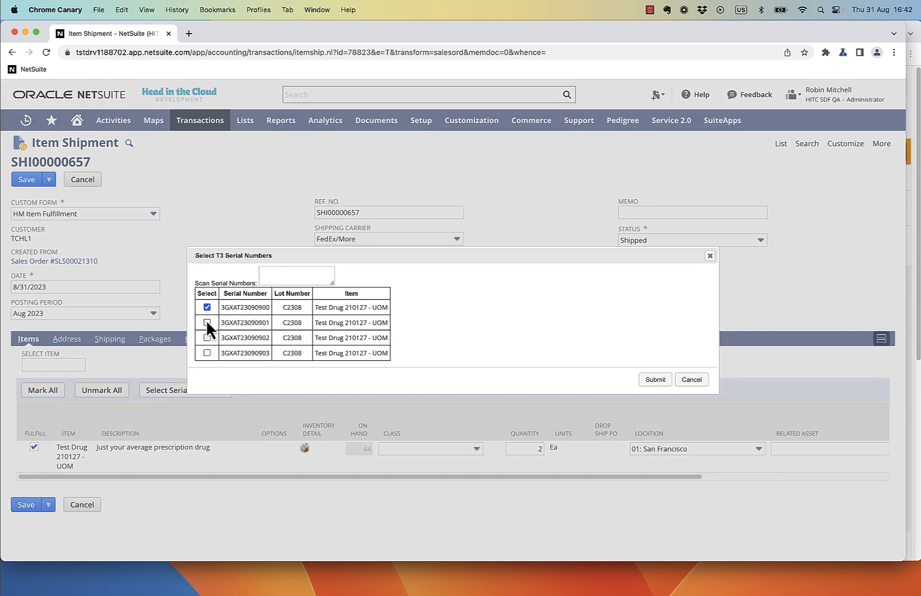
{"action": "left_click", "coordinate": [648, 380]}
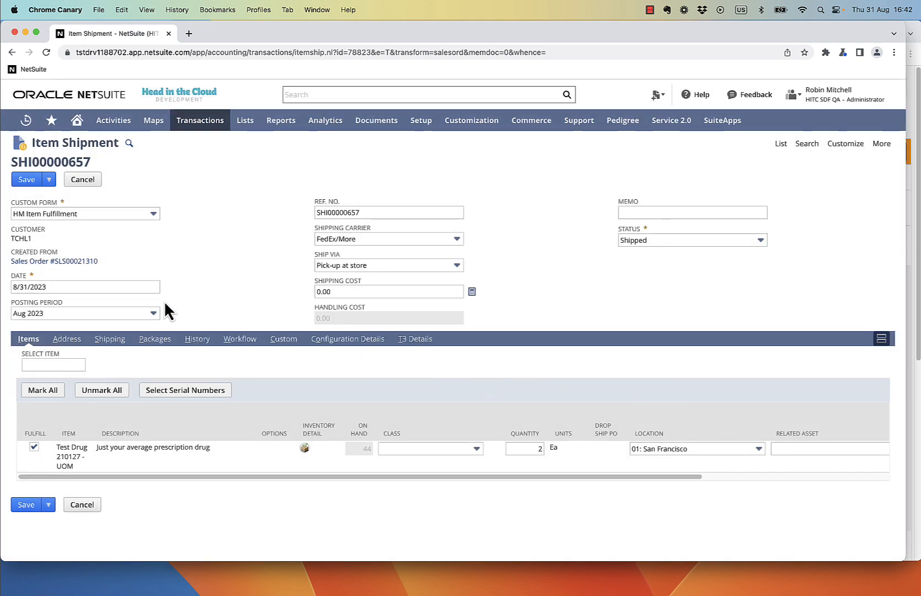
{"action": "left_click", "coordinate": [28, 180]}
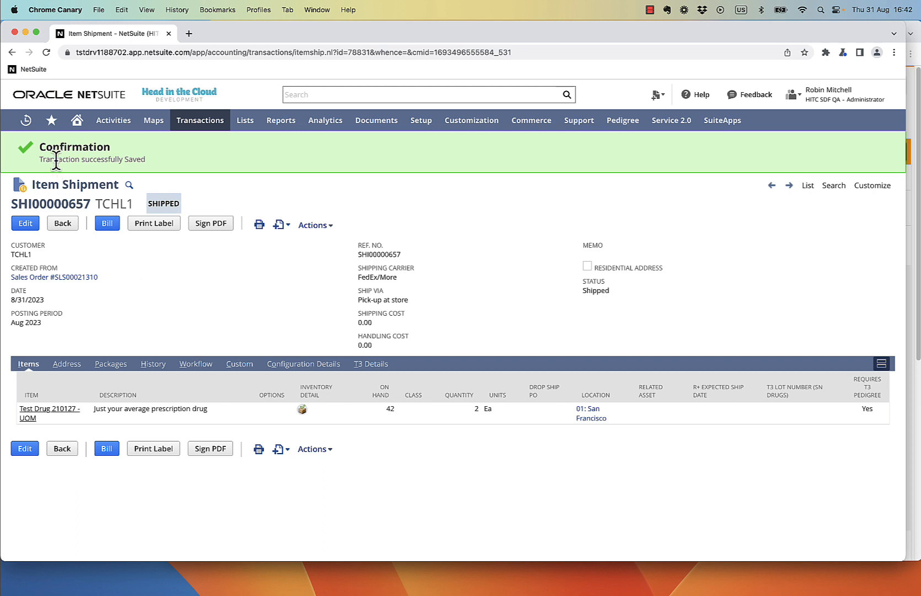
Step: Open the HITC T3 - Item Fulfillment - UE script from Recent Records and view its Execution Log
{"action": "mouse_move", "coordinate": [26, 120]}
{"action": "mouse_move", "coordinate": [51, 163]}
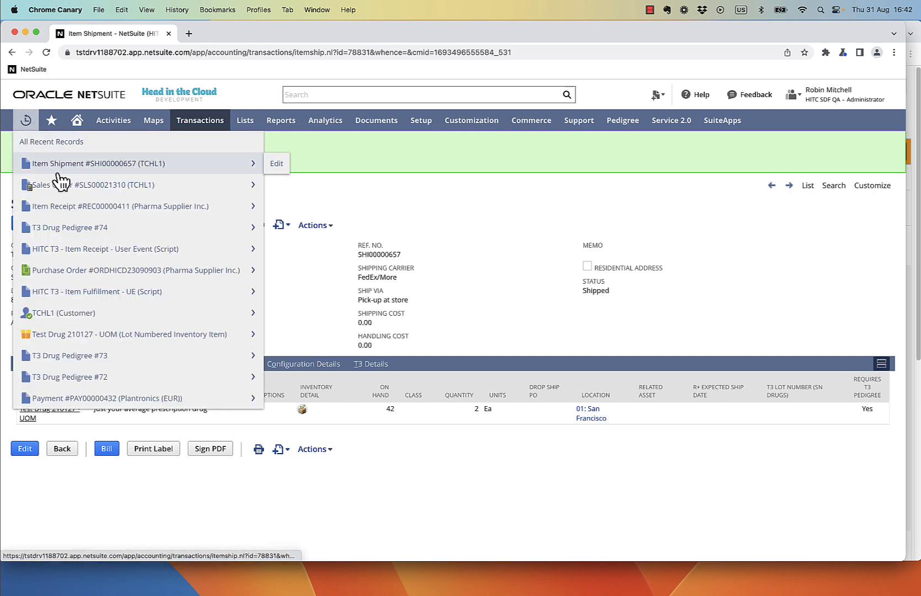
{"action": "left_click", "coordinate": [109, 289], "text": "super"}
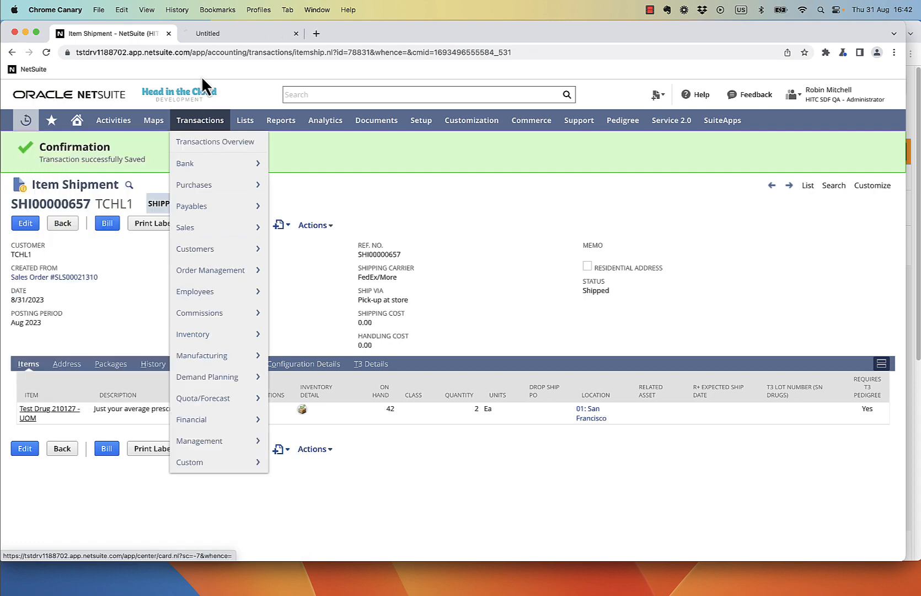
{"action": "left_click", "coordinate": [223, 31]}
{"action": "left_click", "coordinate": [220, 280]}
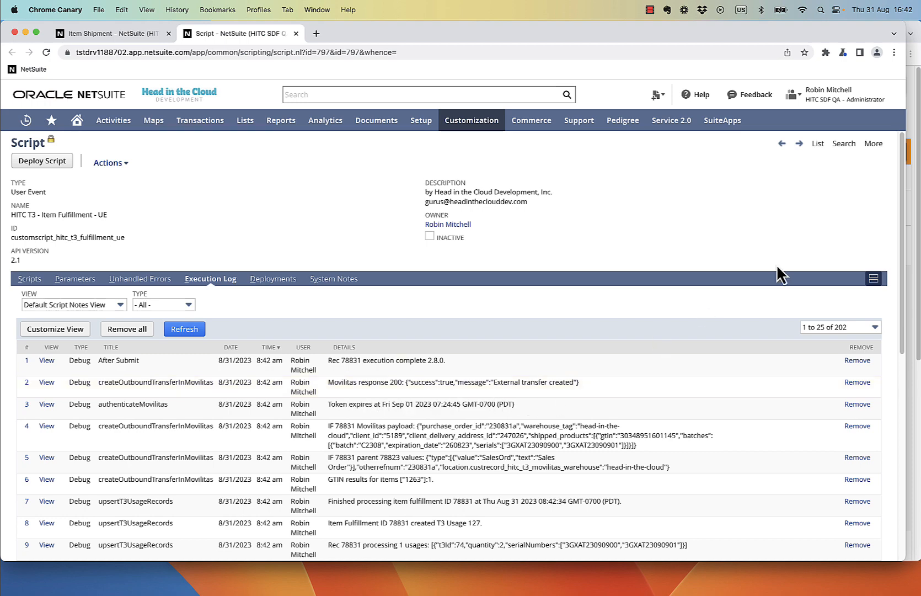
{"action": "left_click_drag", "start_coordinate": [905, 99], "coordinate": [707, 98]}
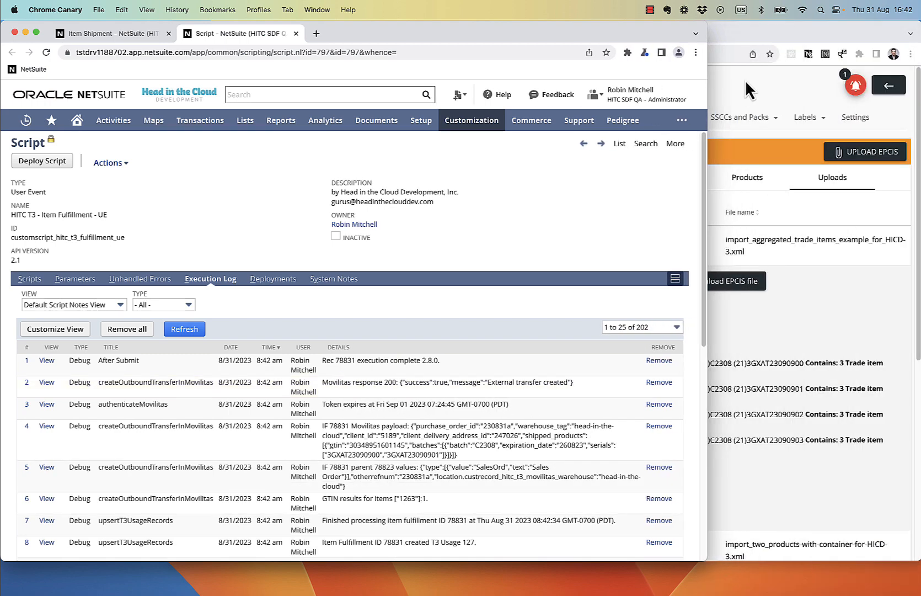
Step: In Movilitas outbound external transfers, expand transfer 230831a and its two trade items
{"action": "left_click", "coordinate": [761, 77]}
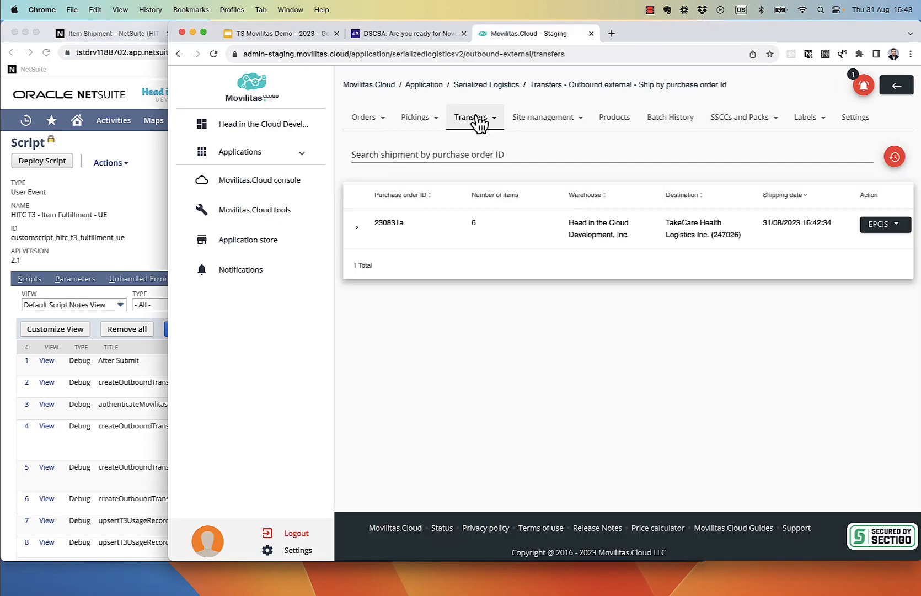
{"action": "left_click", "coordinate": [477, 118]}
{"action": "left_click", "coordinate": [495, 226]}
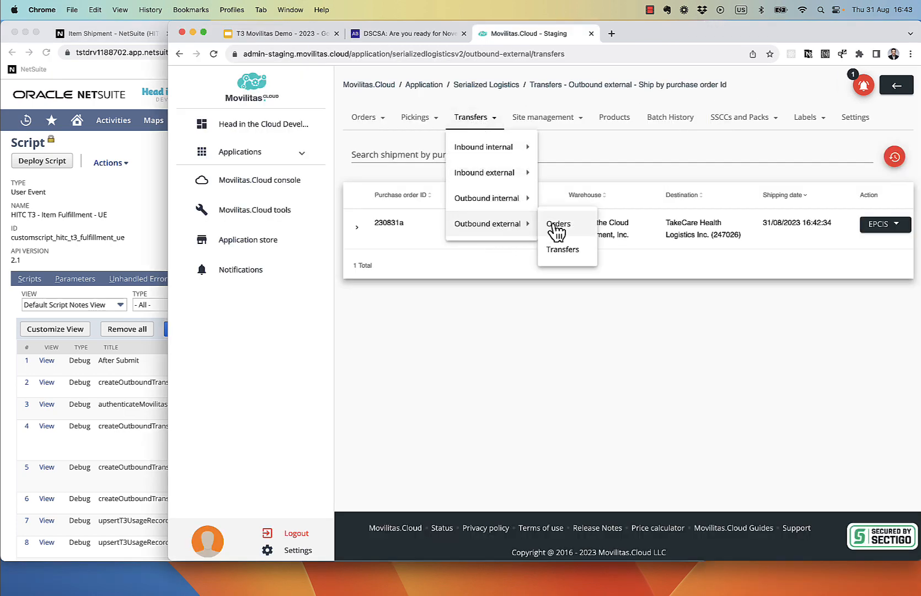
{"action": "left_click", "coordinate": [563, 249]}
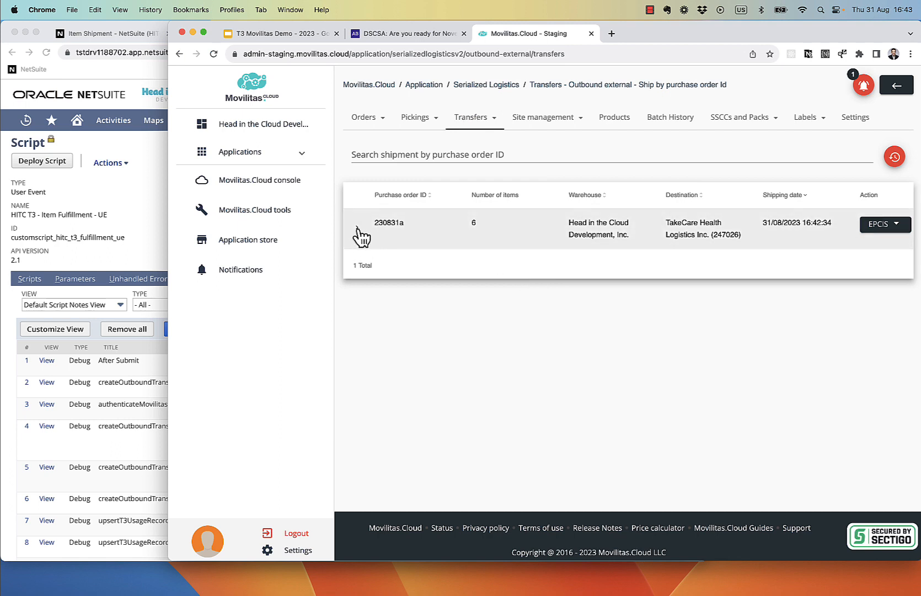
{"action": "left_click", "coordinate": [357, 226]}
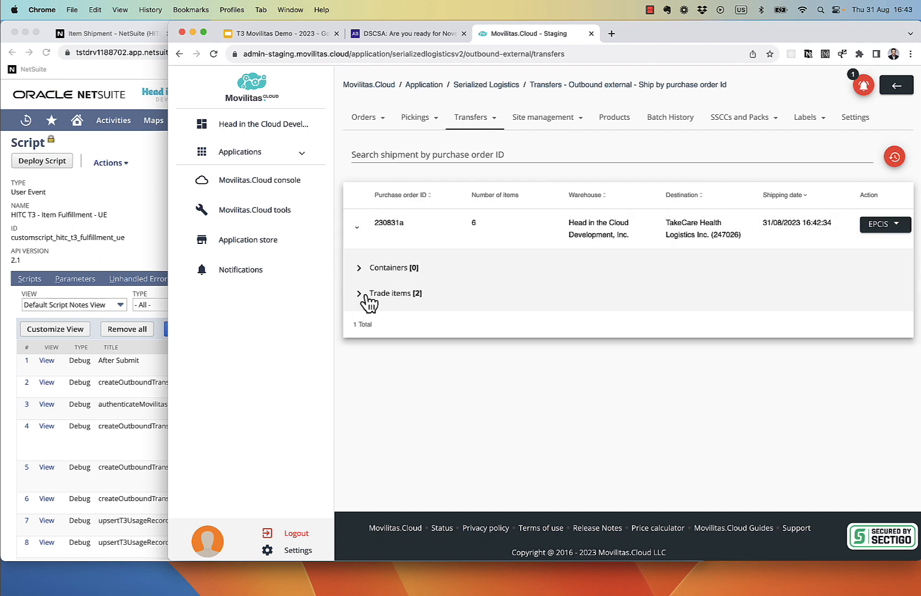
{"action": "left_click", "coordinate": [359, 294]}
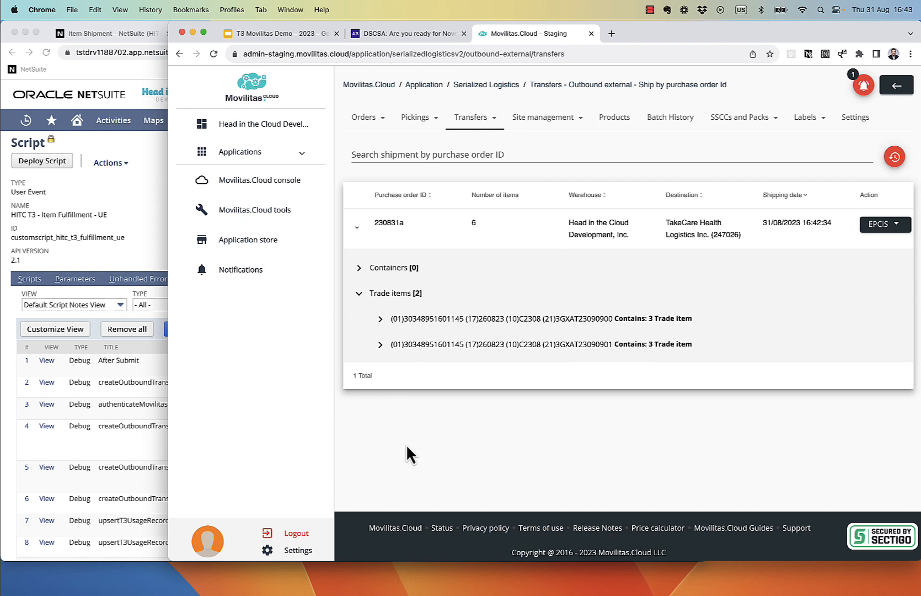
Step: Close NetSuite's script tab, leaving item shipment SHI00000657 open, and return to Movilitas.Cloud
{"action": "left_click", "coordinate": [120, 186]}
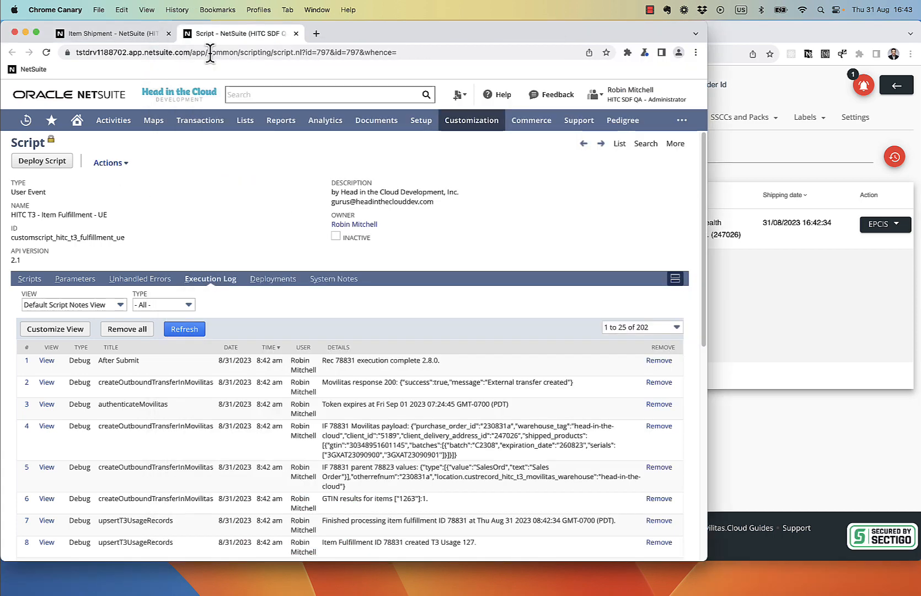
{"action": "left_click", "coordinate": [296, 33]}
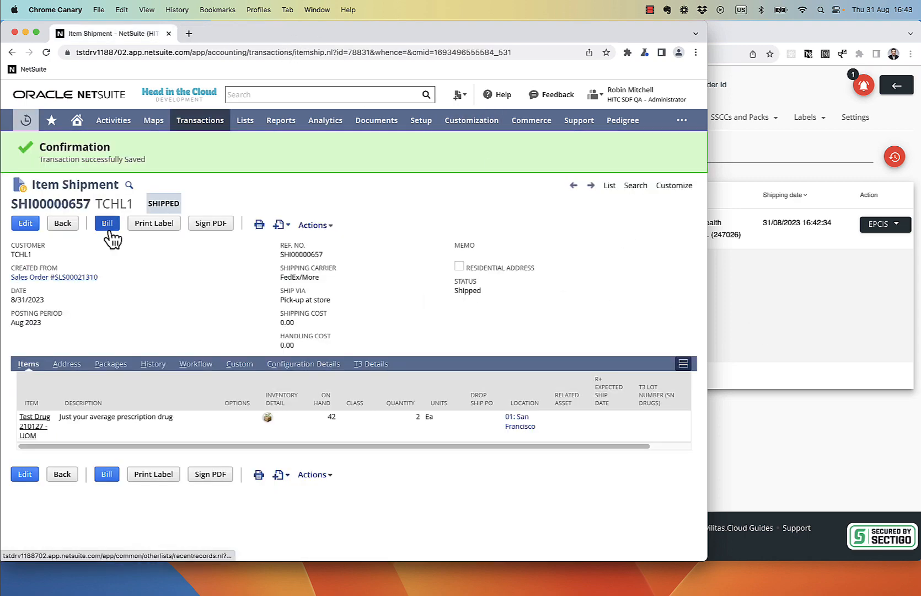
{"action": "left_click", "coordinate": [769, 340]}
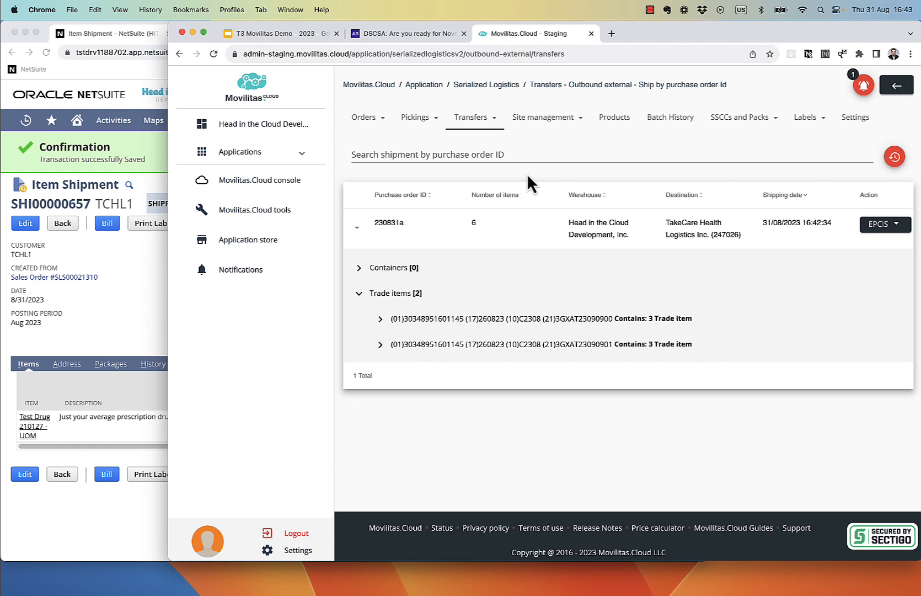
Step: Open the NetSuite Integration Channel from the Dashboard's Channels list and select its channel key
{"action": "left_click", "coordinate": [246, 128]}
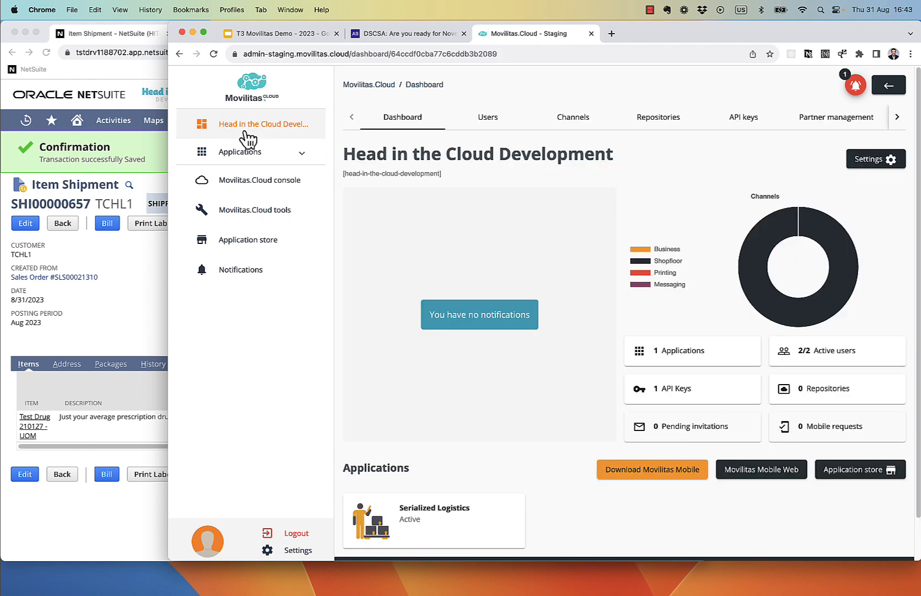
{"action": "left_click", "coordinate": [582, 127]}
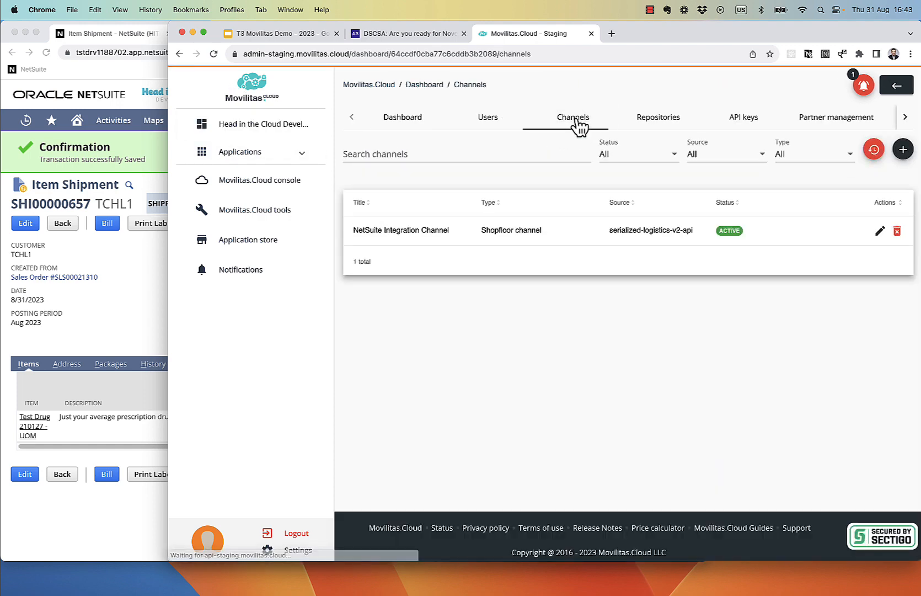
{"action": "left_click", "coordinate": [405, 234]}
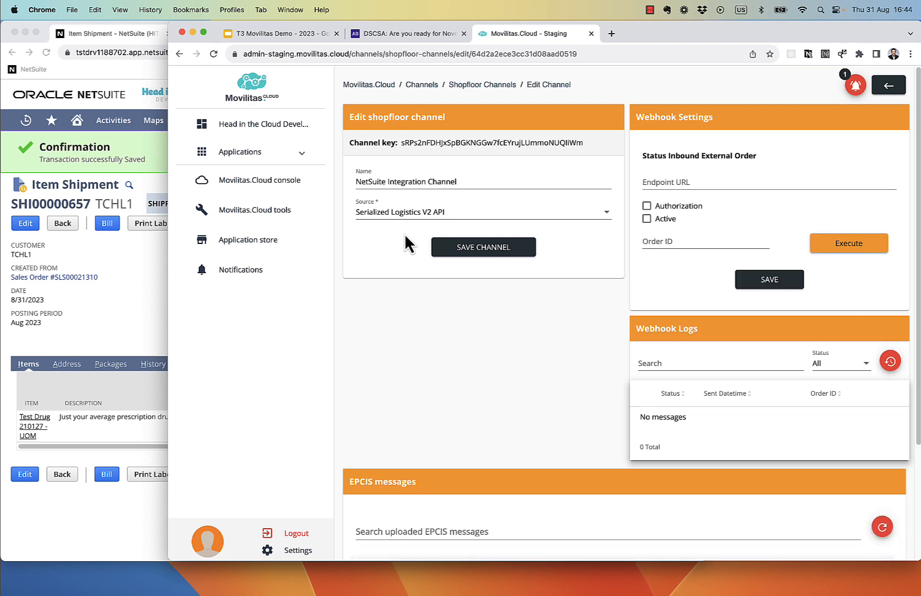
{"action": "double_click", "coordinate": [408, 143]}
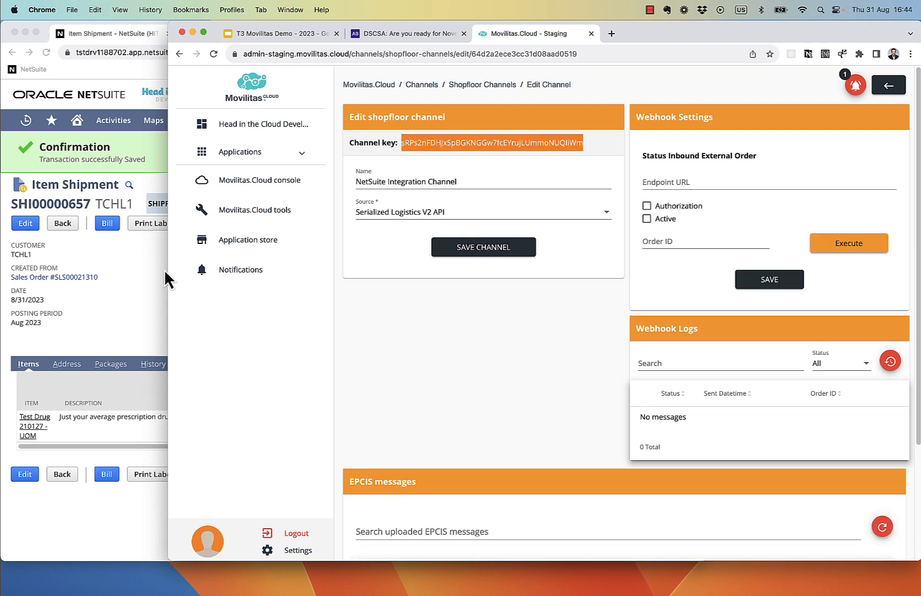
Step: In NetSuite, bring up General Preferences and show its Custom Preferences
{"action": "left_click", "coordinate": [115, 273]}
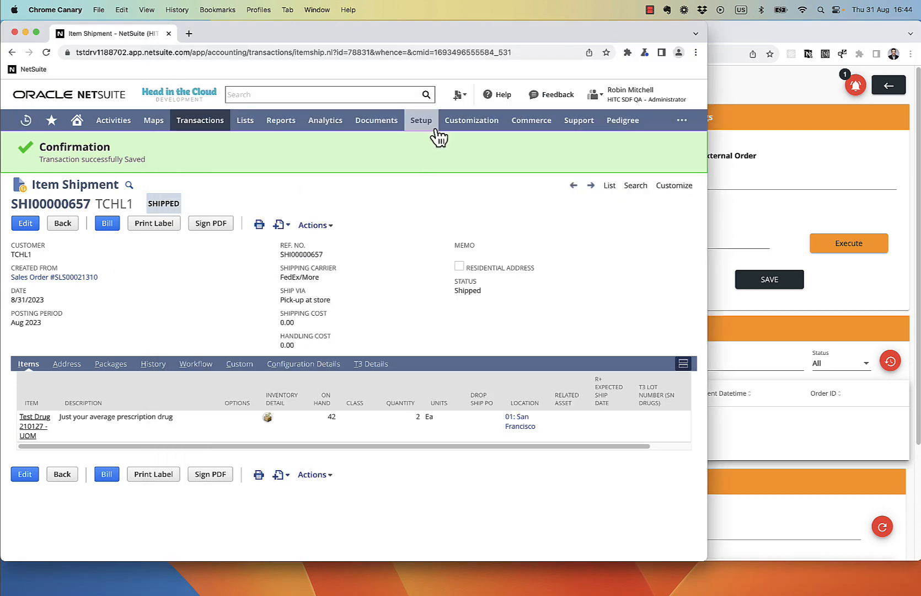
{"action": "mouse_move", "coordinate": [433, 125]}
{"action": "mouse_move", "coordinate": [439, 163]}
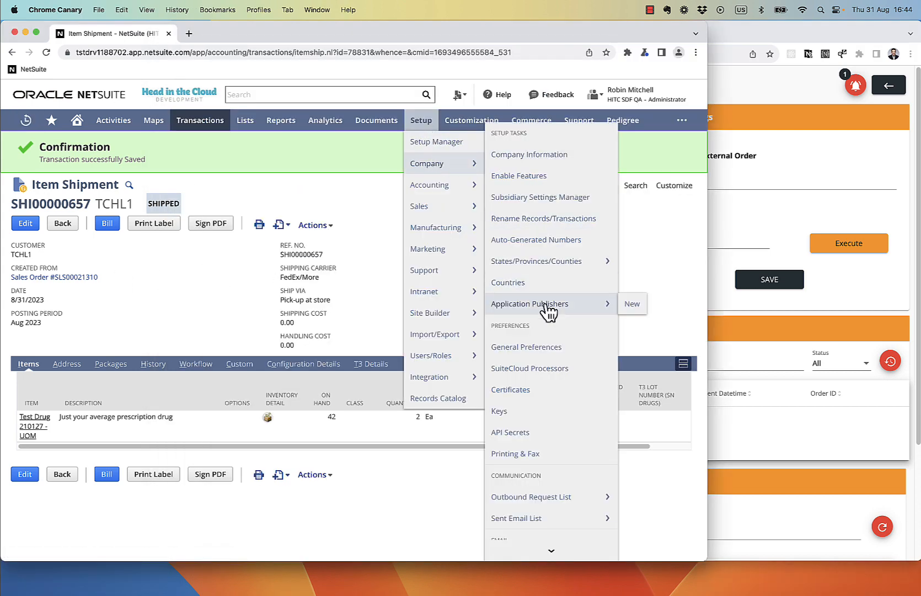
{"action": "left_click", "coordinate": [536, 348]}
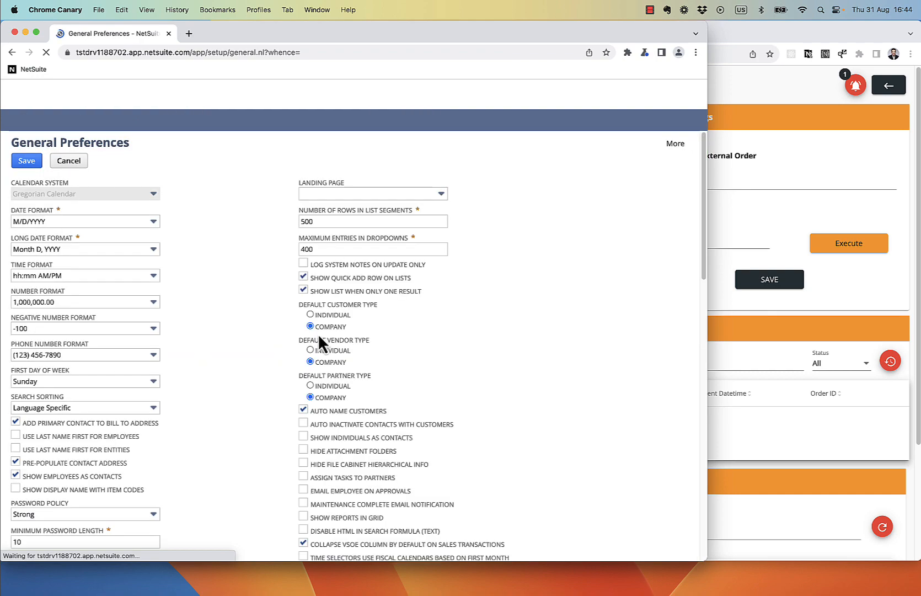
{"action": "scroll", "coordinate": [234, 339], "scroll_direction": "down", "scroll_amount": 10}
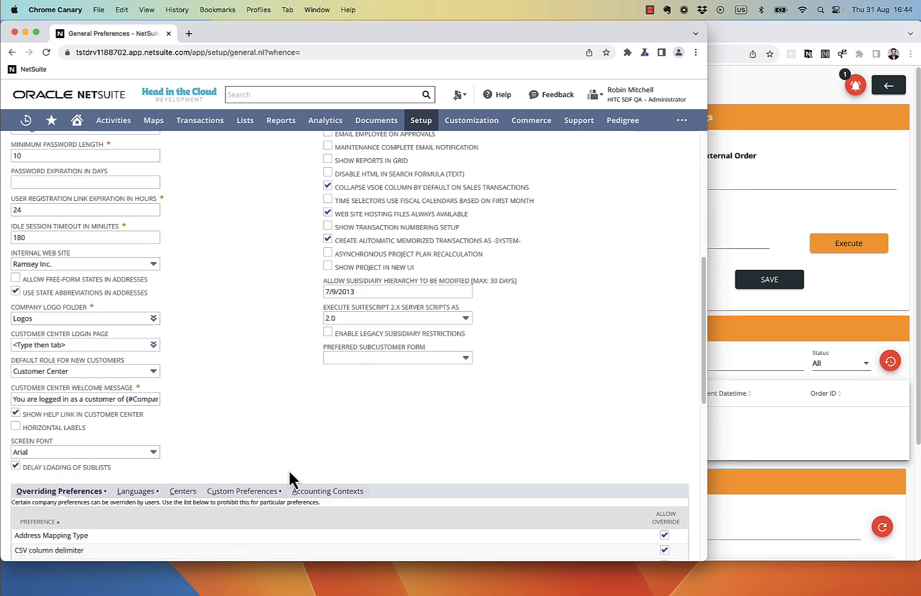
{"action": "left_click", "coordinate": [269, 490]}
Step: Check the channel key held in the Movilias Channel Key field, then return to Movilitas.Cloud
{"action": "scroll", "coordinate": [261, 429], "scroll_direction": "down", "scroll_amount": 10}
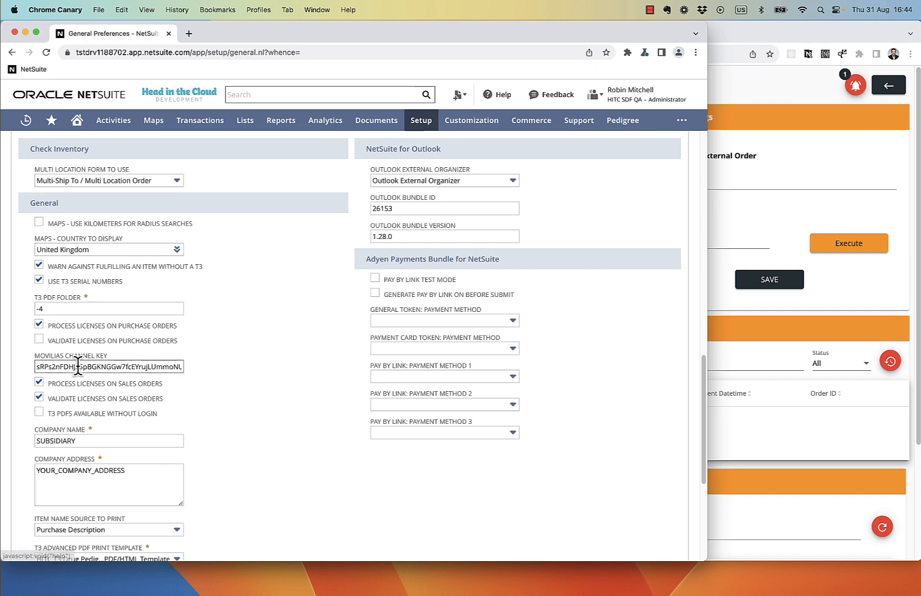
{"action": "left_click_drag", "start_coordinate": [75, 366], "coordinate": [11, 373]}
{"action": "left_click", "coordinate": [186, 375]}
{"action": "left_click", "coordinate": [161, 366]}
{"action": "left_click", "coordinate": [66, 366]}
{"action": "scroll", "coordinate": [132, 364], "scroll_direction": "up", "scroll_amount": 6}
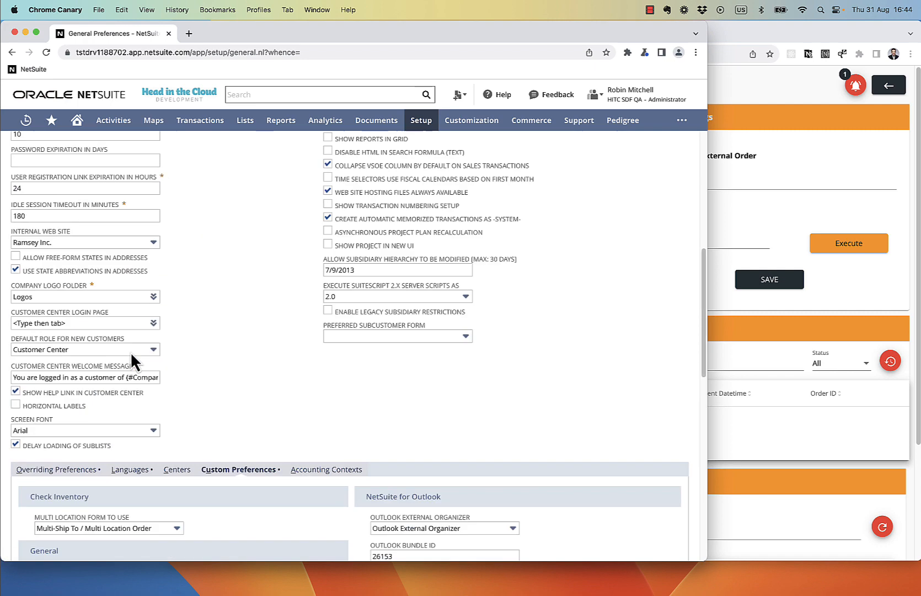
{"action": "scroll", "coordinate": [132, 354], "scroll_direction": "up", "scroll_amount": 6}
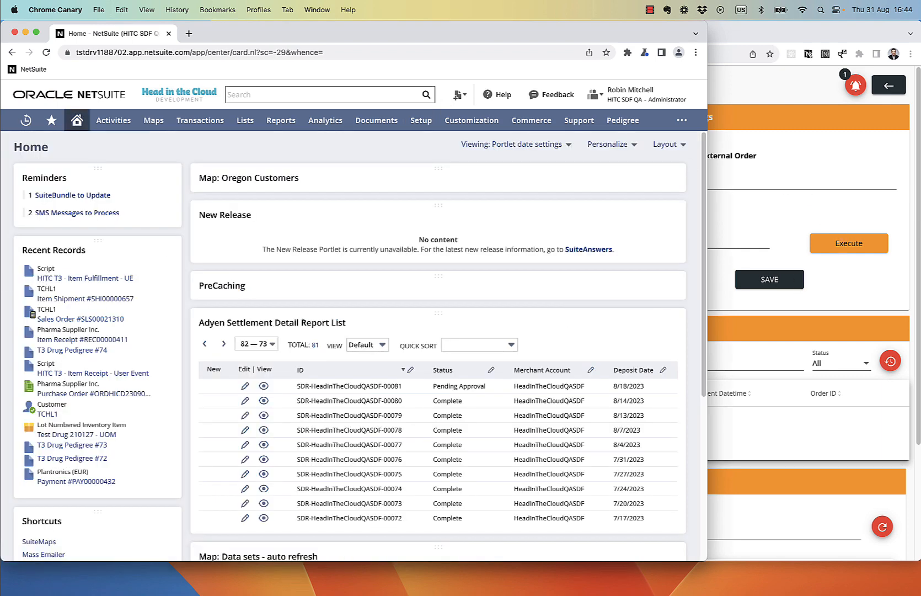
{"action": "key", "text": "super+Tab"}
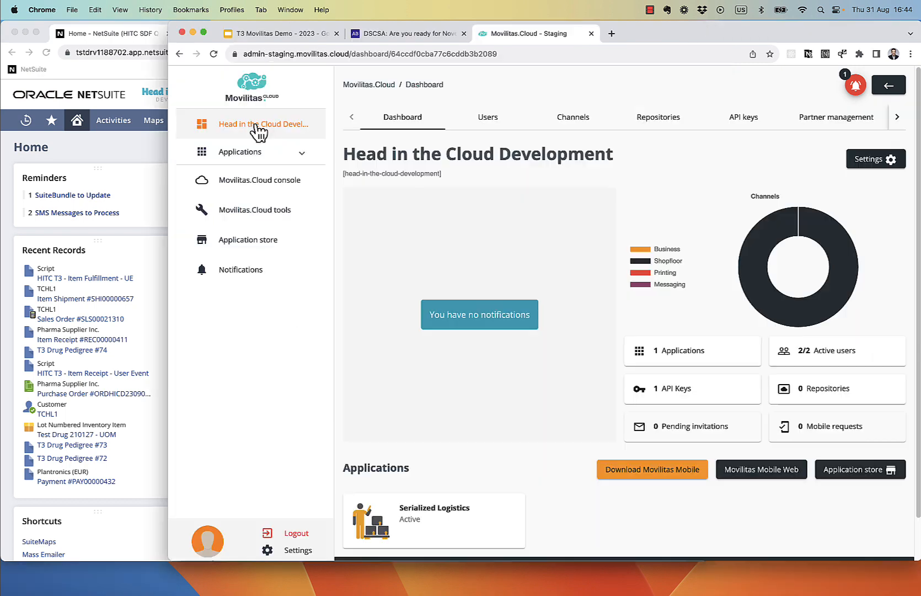
Step: Create a new API key named 'Test' and copy its generated key
{"action": "left_click", "coordinate": [743, 119]}
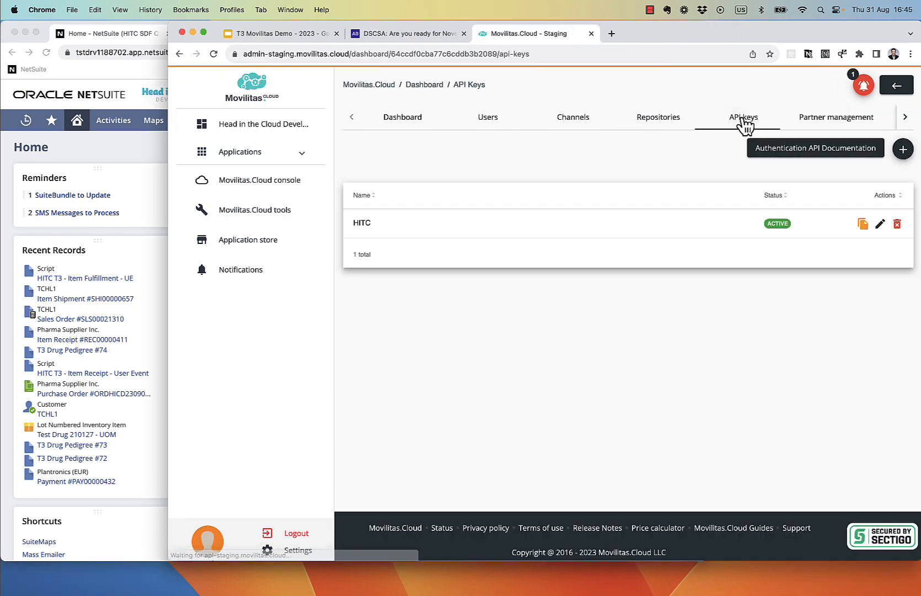
{"action": "left_click", "coordinate": [903, 149]}
{"action": "type", "text": "Test"}
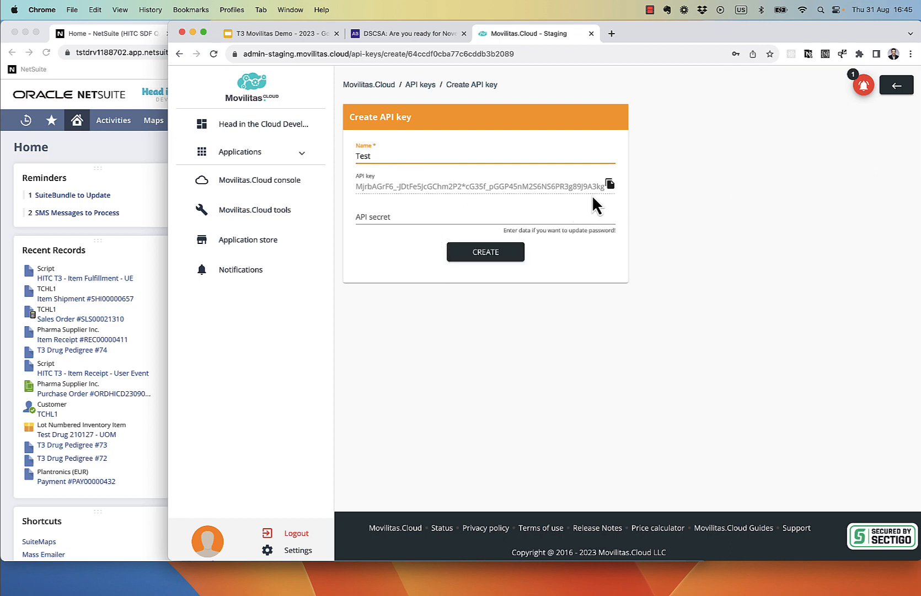
{"action": "left_click", "coordinate": [607, 185]}
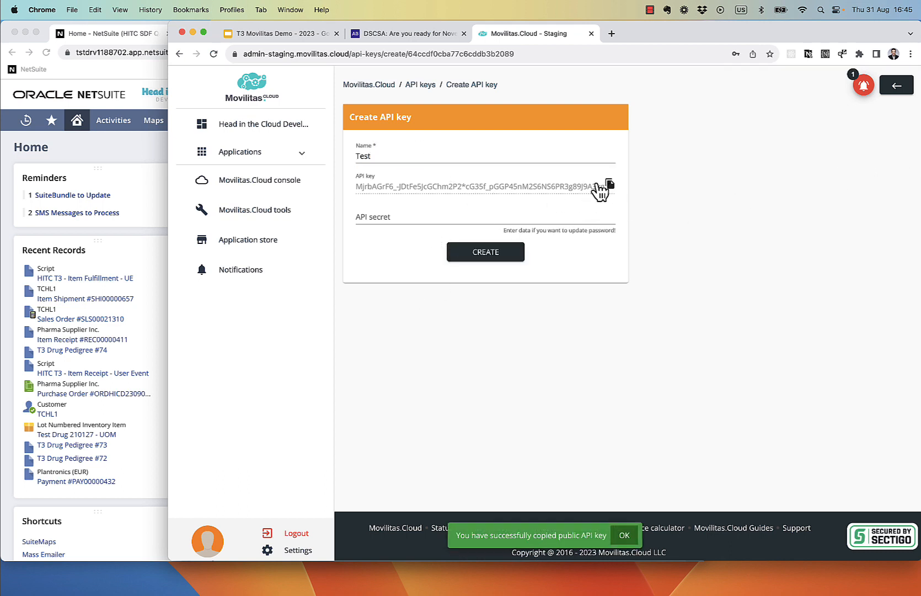
{"action": "left_click", "coordinate": [153, 165]}
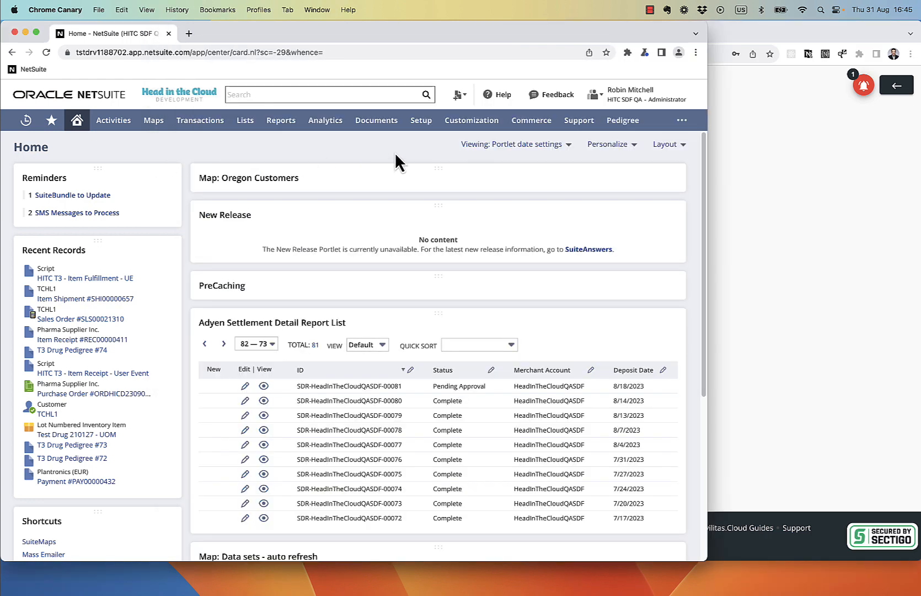
{"action": "mouse_move", "coordinate": [422, 122]}
{"action": "mouse_move", "coordinate": [427, 161]}
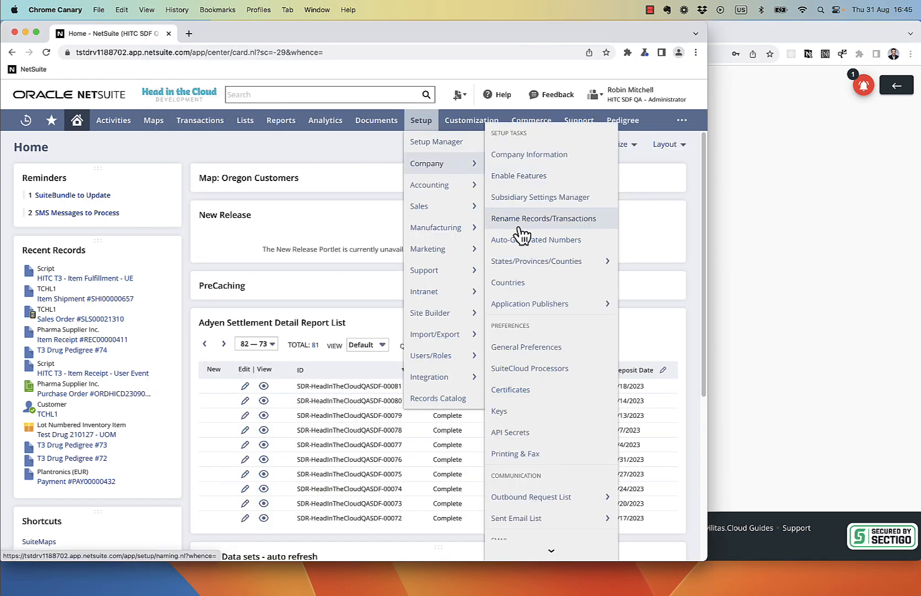
{"action": "left_click", "coordinate": [524, 433], "text": "super"}
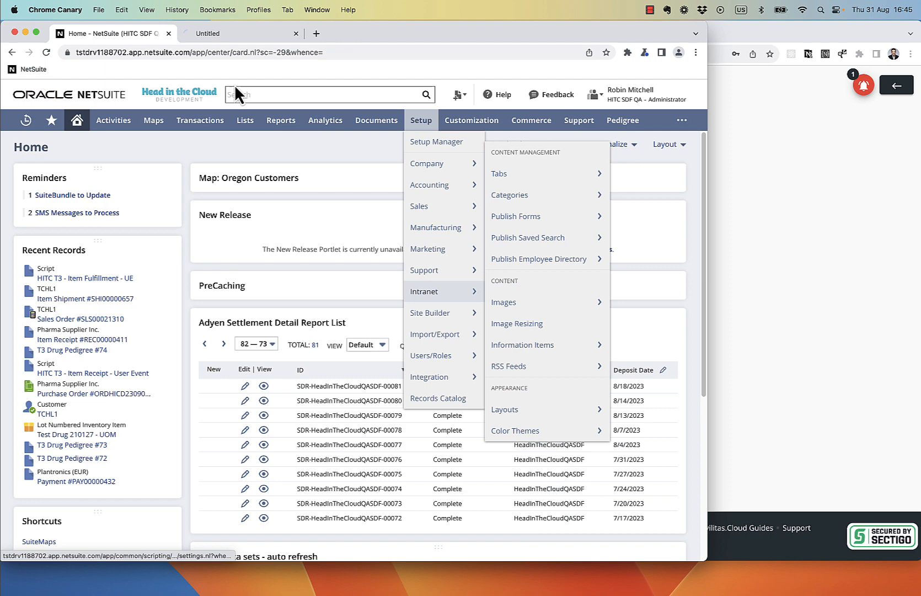
{"action": "left_click", "coordinate": [205, 34]}
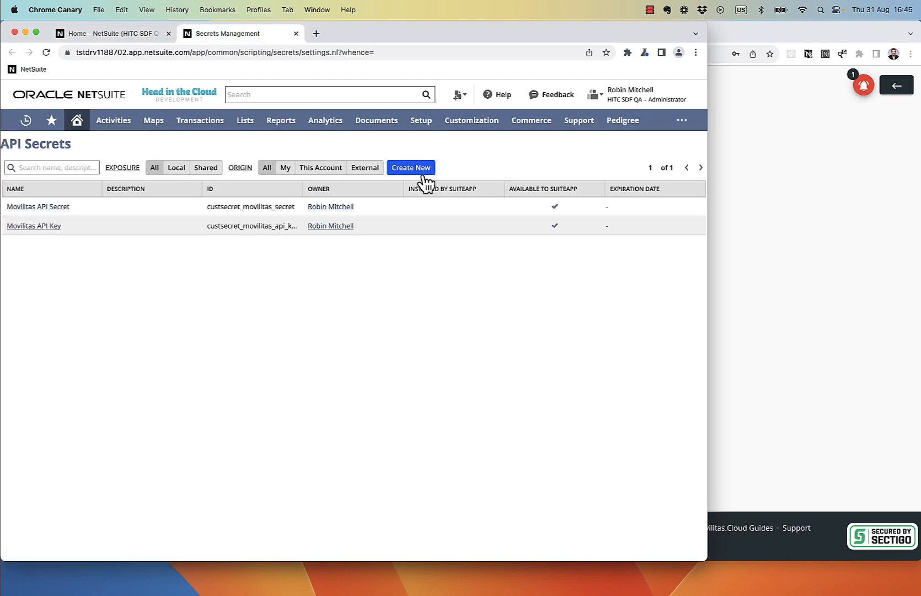
{"action": "left_click", "coordinate": [420, 171]}
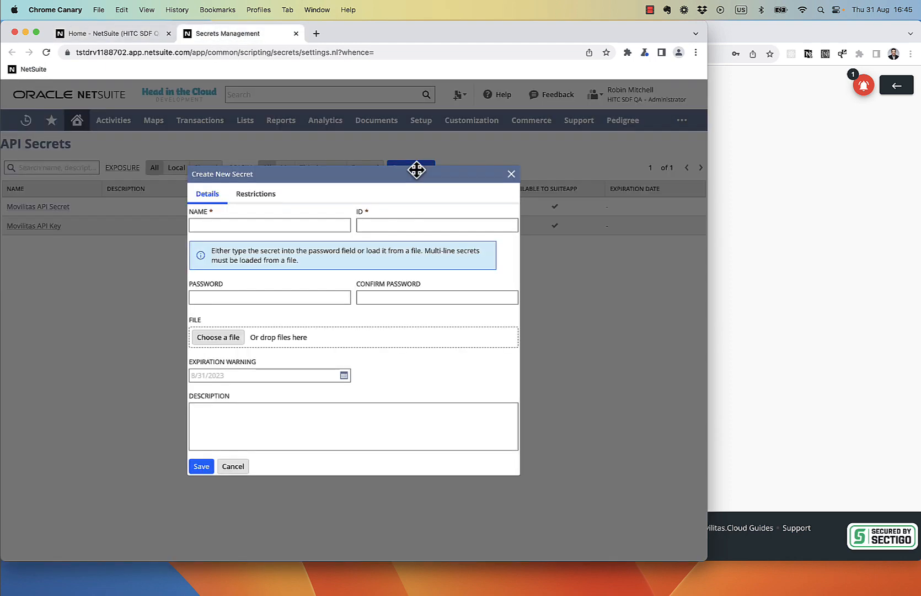
{"action": "left_click", "coordinate": [278, 223]}
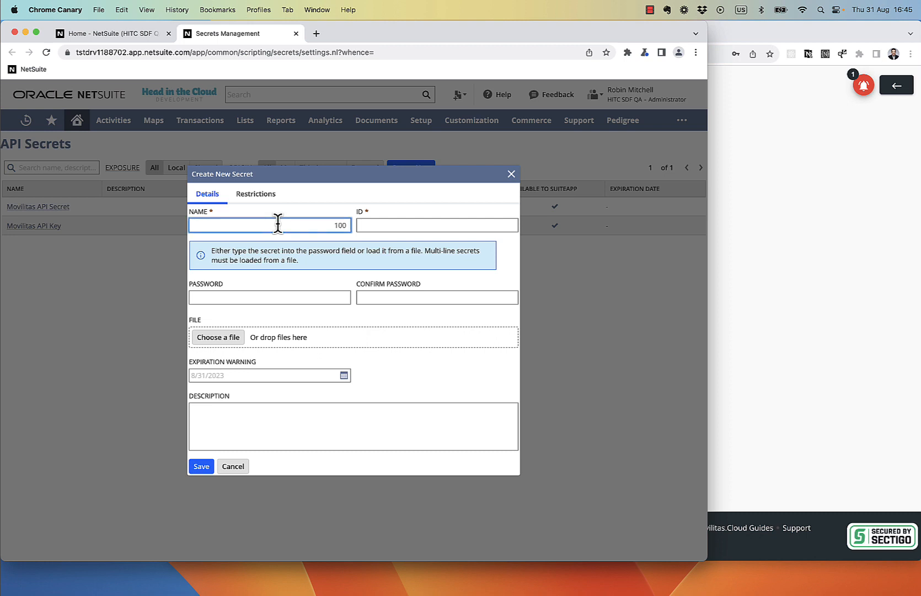
{"action": "type", "text": "Movilitas API Key"}
{"action": "key", "text": "Tab"}
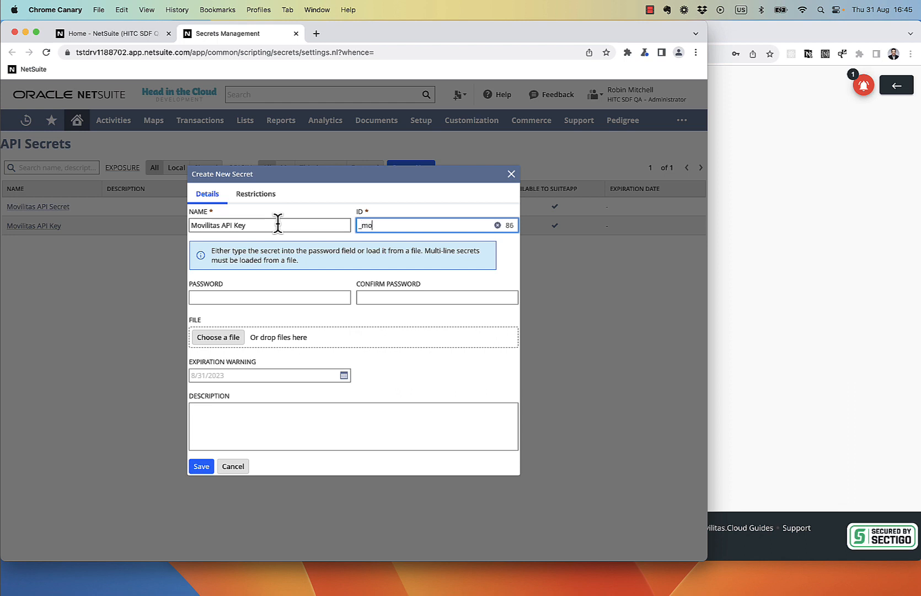
{"action": "type", "text": "api_key"}
{"action": "left_click", "coordinate": [213, 296]}
{"action": "key", "text": "super+v"}
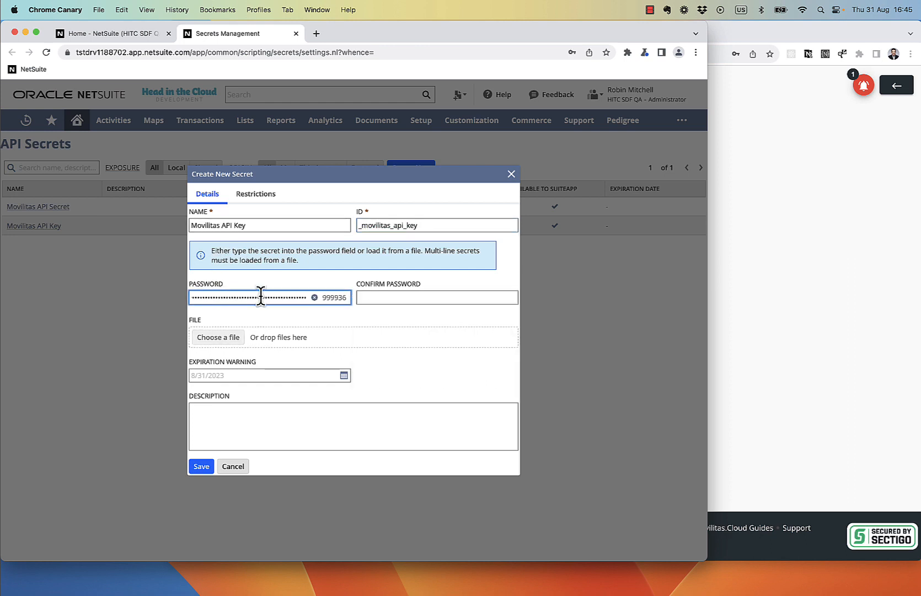
{"action": "left_click", "coordinate": [389, 298]}
{"action": "key", "text": "super+v"}
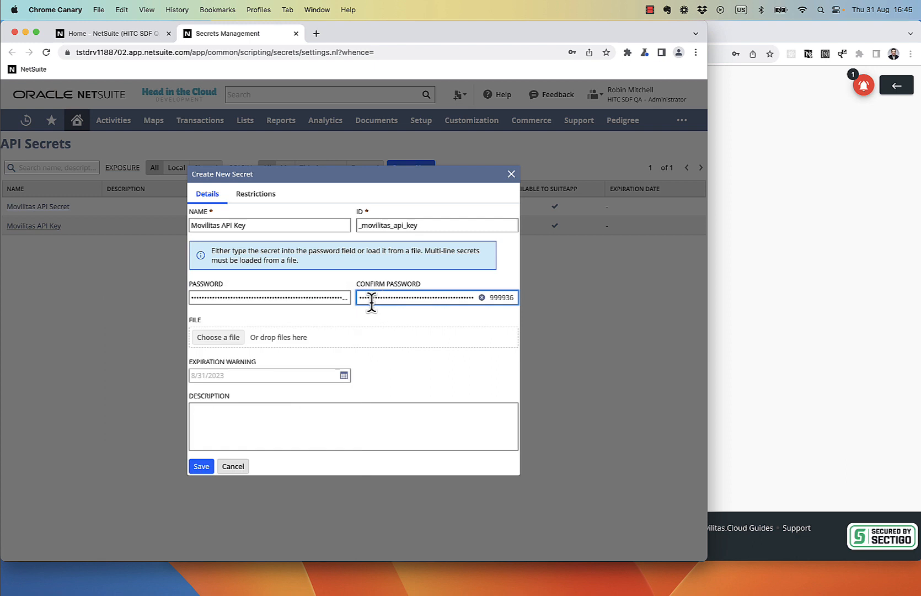
{"action": "left_click", "coordinate": [256, 299]}
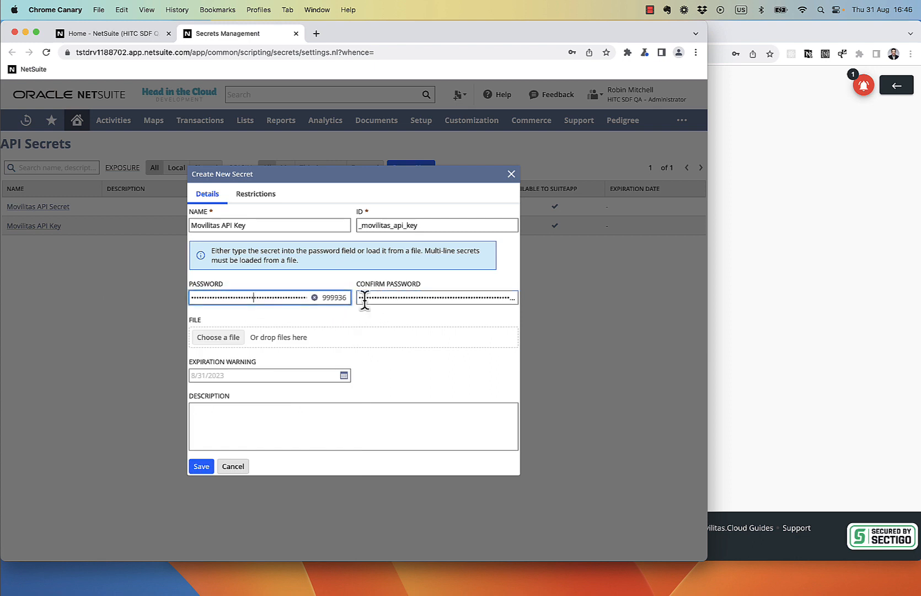
{"action": "left_click", "coordinate": [386, 299]}
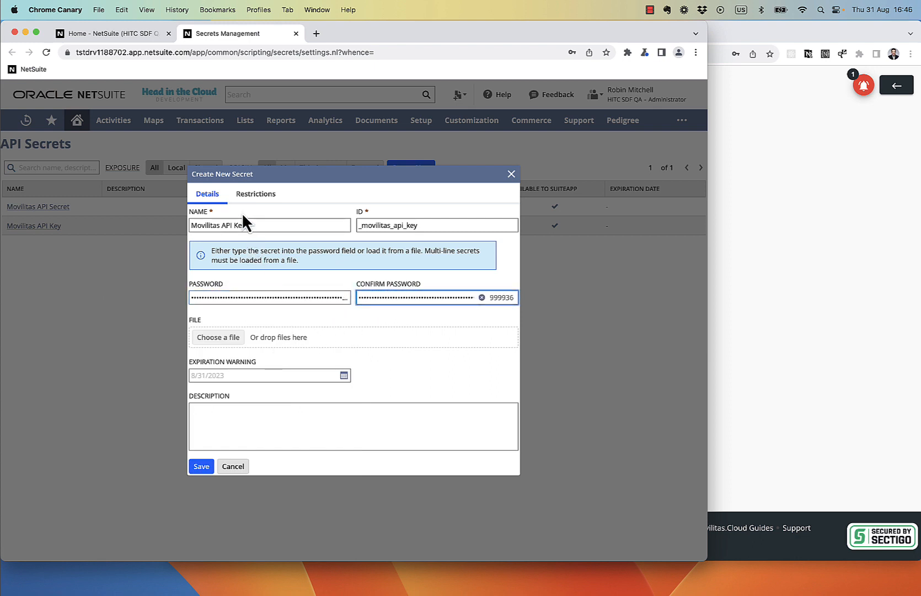
{"action": "left_click", "coordinate": [252, 197]}
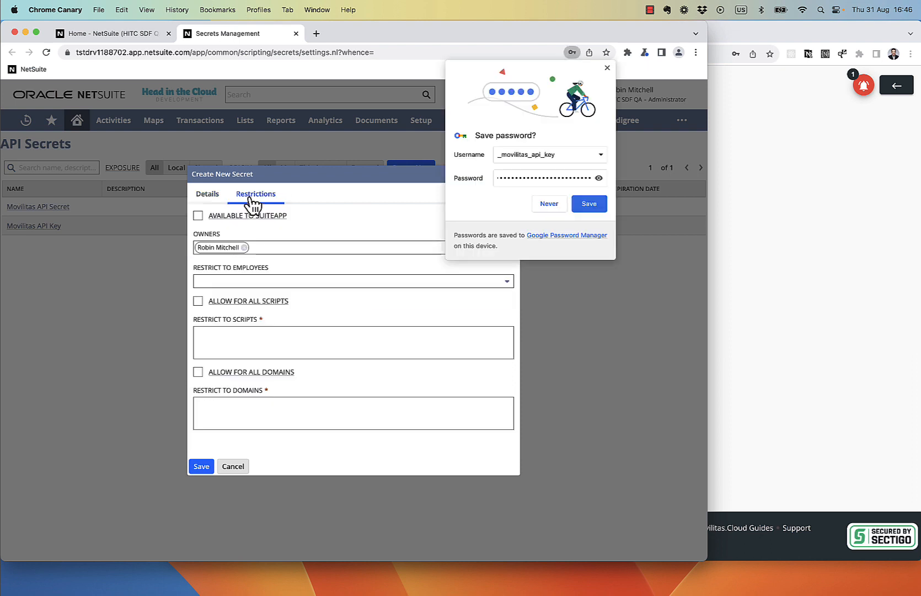
{"action": "left_click", "coordinate": [608, 67]}
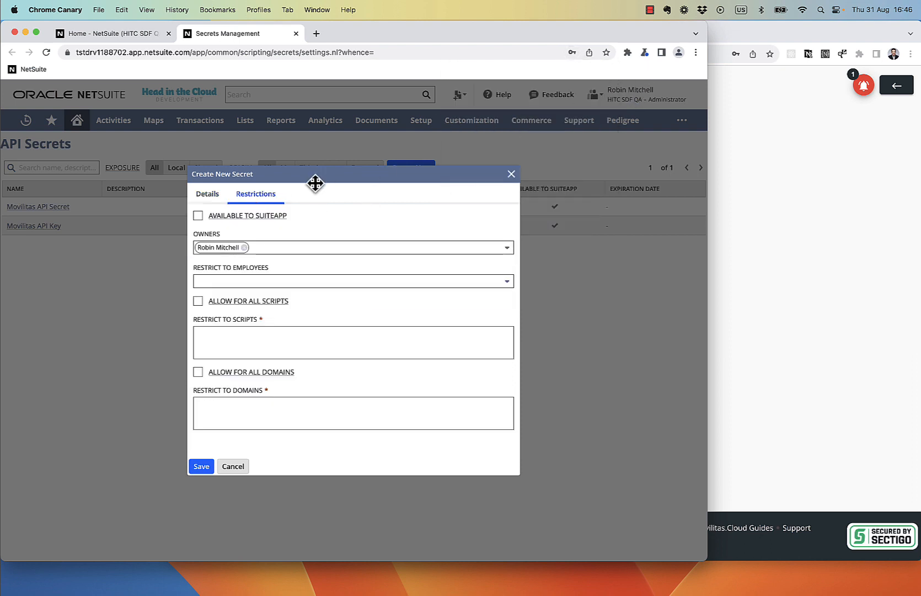
{"action": "left_click", "coordinate": [198, 216]}
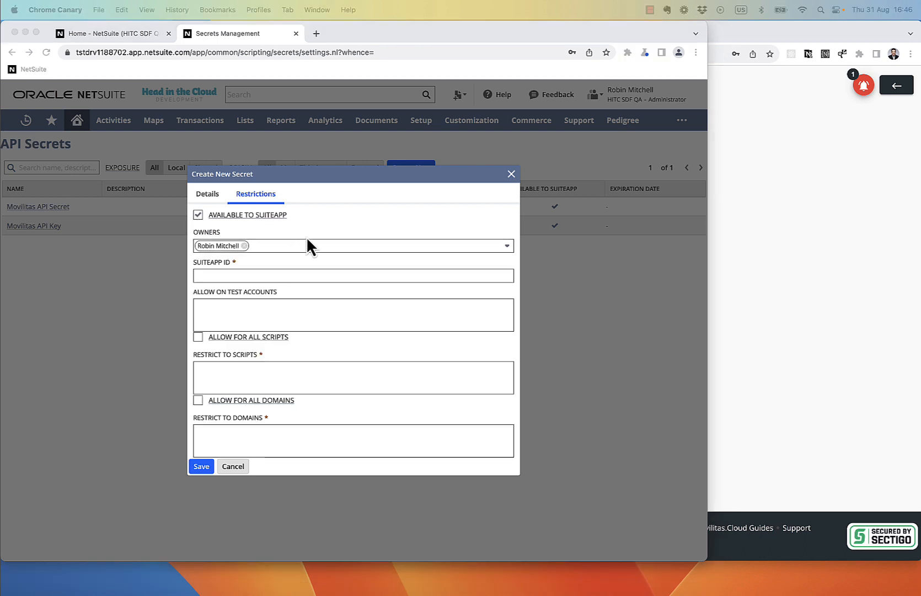
{"action": "left_click", "coordinate": [338, 274]}
{"action": "left_click", "coordinate": [339, 276]}
{"action": "key", "text": "super+v"}
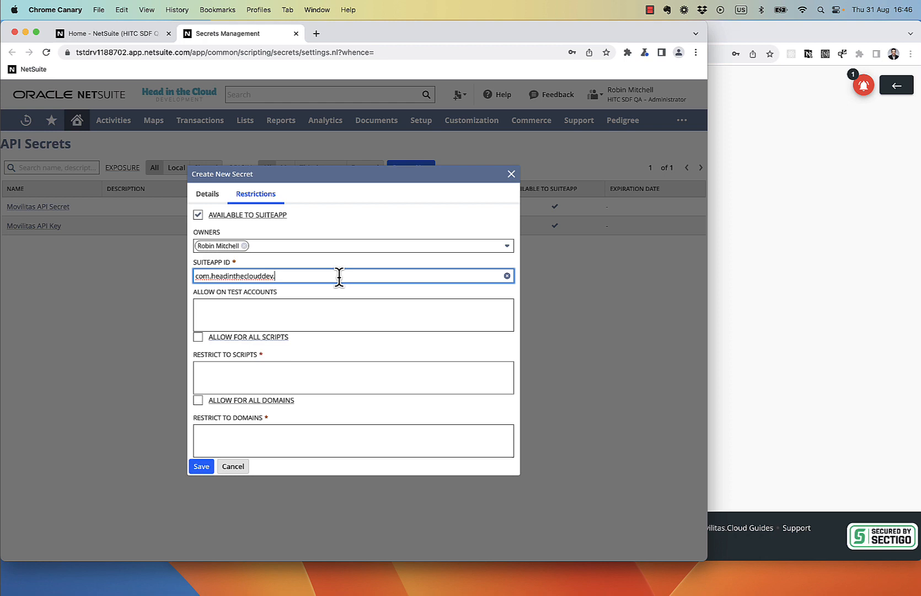
{"action": "left_click", "coordinate": [270, 320]}
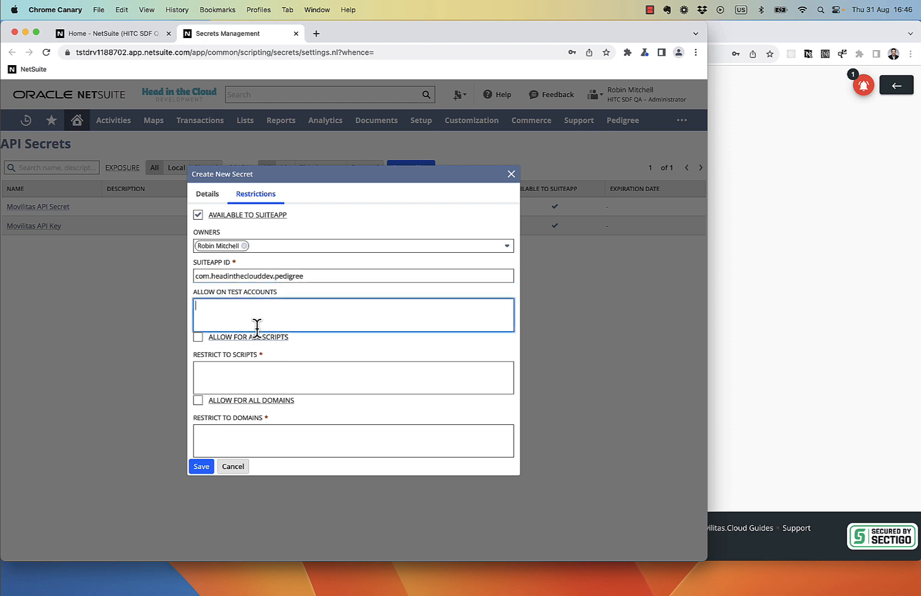
{"action": "left_click", "coordinate": [200, 338]}
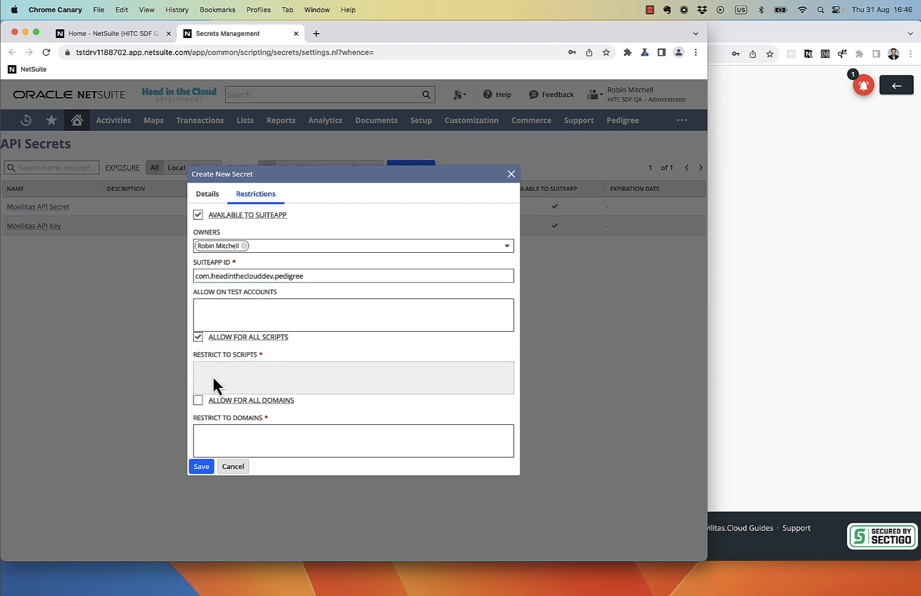
{"action": "left_click", "coordinate": [200, 400]}
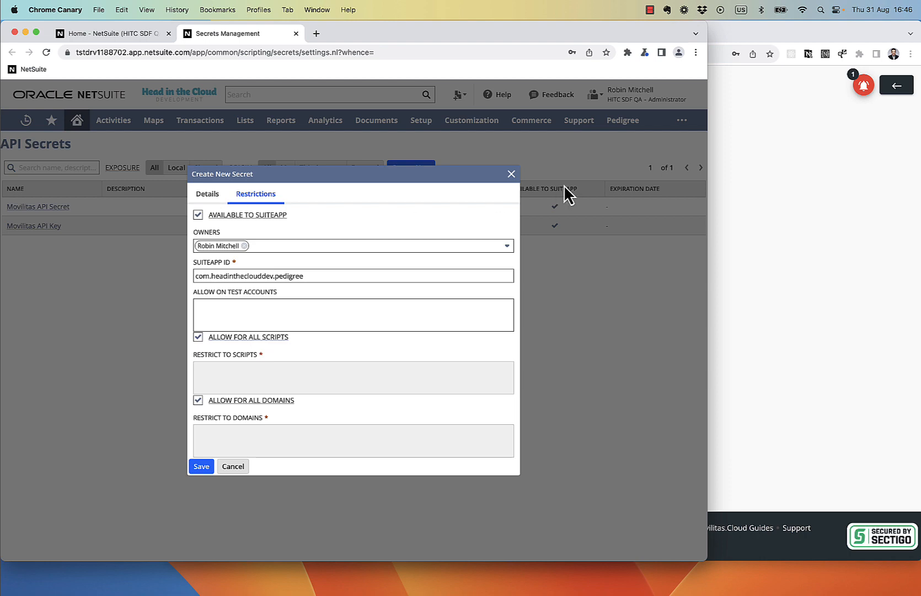
{"action": "left_click", "coordinate": [511, 174]}
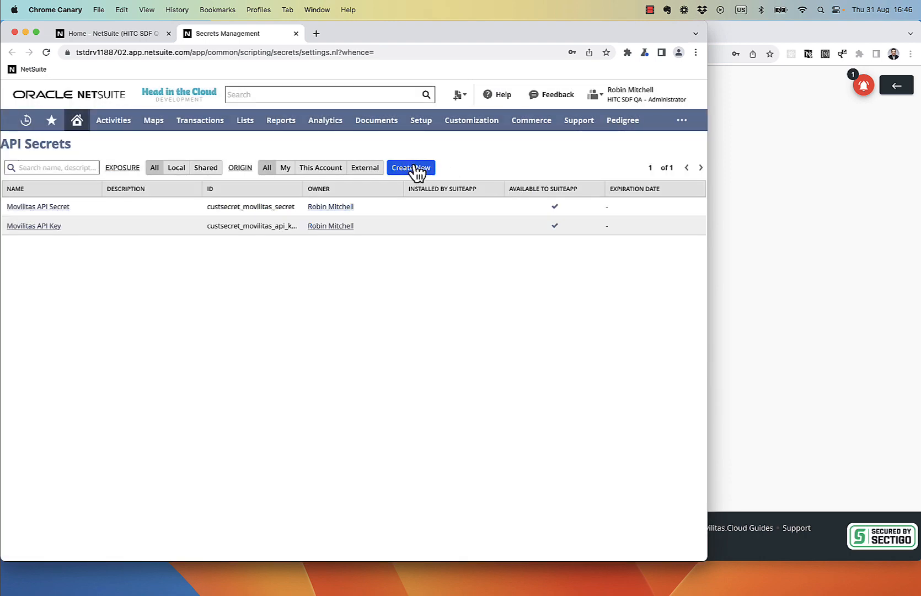
{"action": "left_click", "coordinate": [802, 228]}
Step: Start a new NetSuite API secret named 'Movilitas API' with ID '_movilitas_'
{"action": "left_click", "coordinate": [381, 216]}
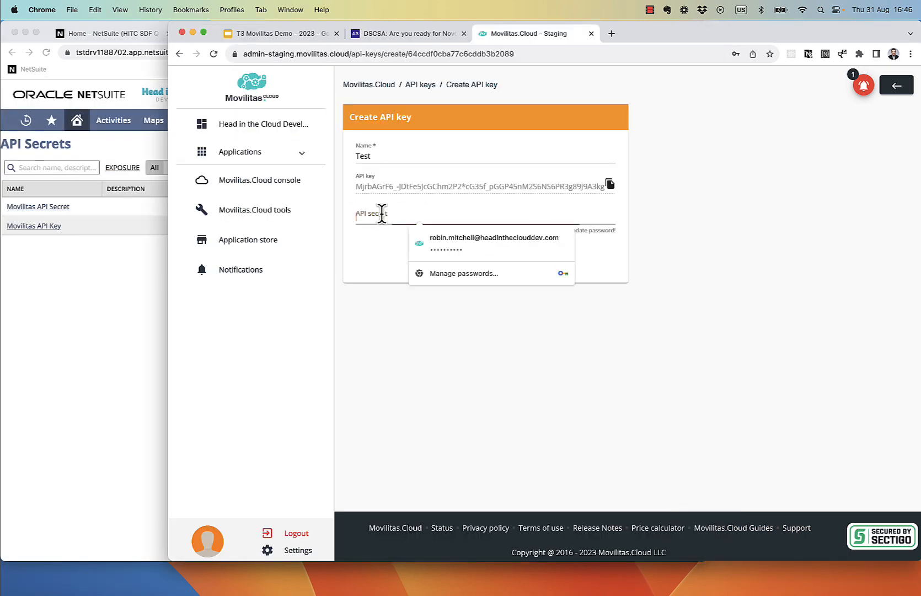
{"action": "left_click", "coordinate": [485, 375]}
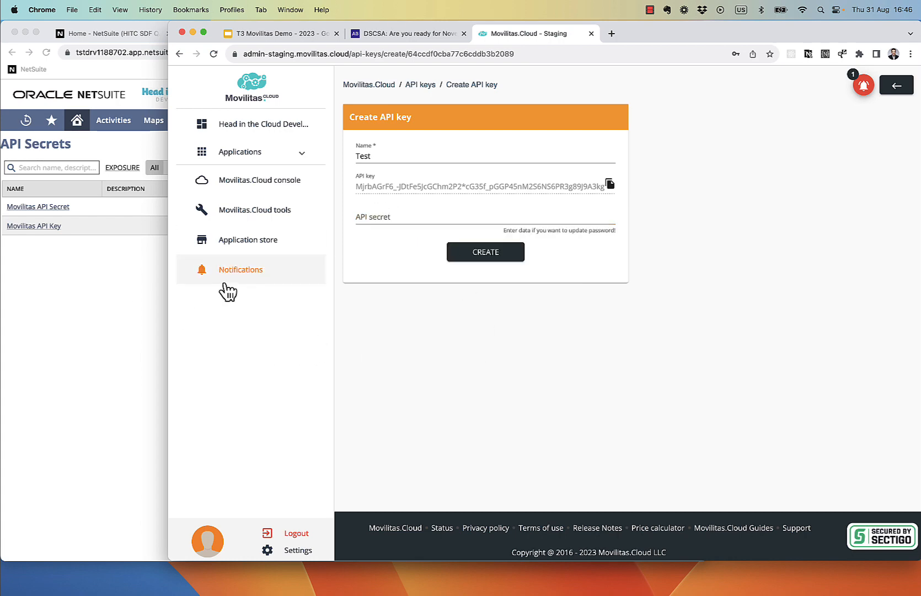
{"action": "left_click", "coordinate": [97, 307]}
{"action": "left_click", "coordinate": [411, 168]}
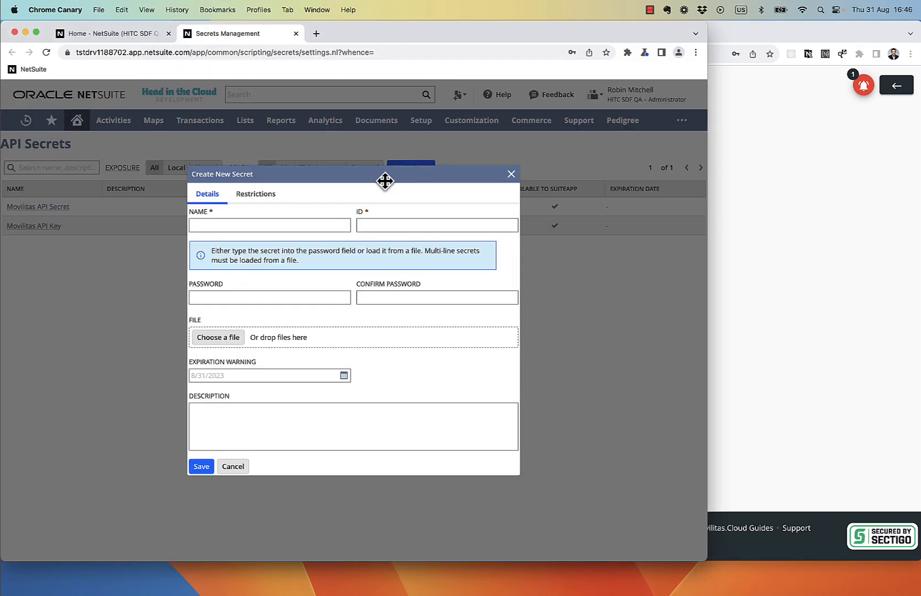
{"action": "left_click", "coordinate": [234, 224]}
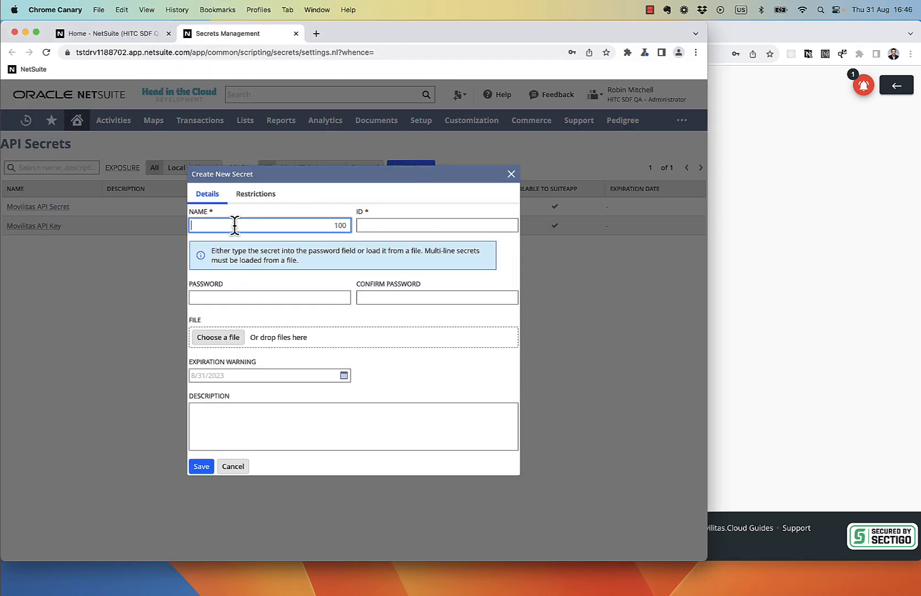
{"action": "type", "text": "Movilitas API Secret"}
{"action": "key", "text": "Tab"}
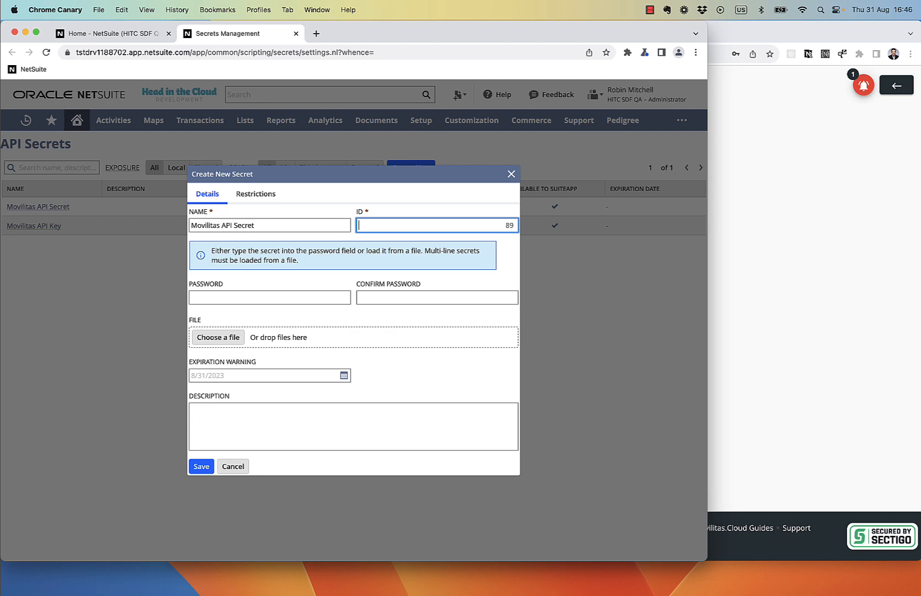
{"action": "left_click", "coordinate": [409, 223]}
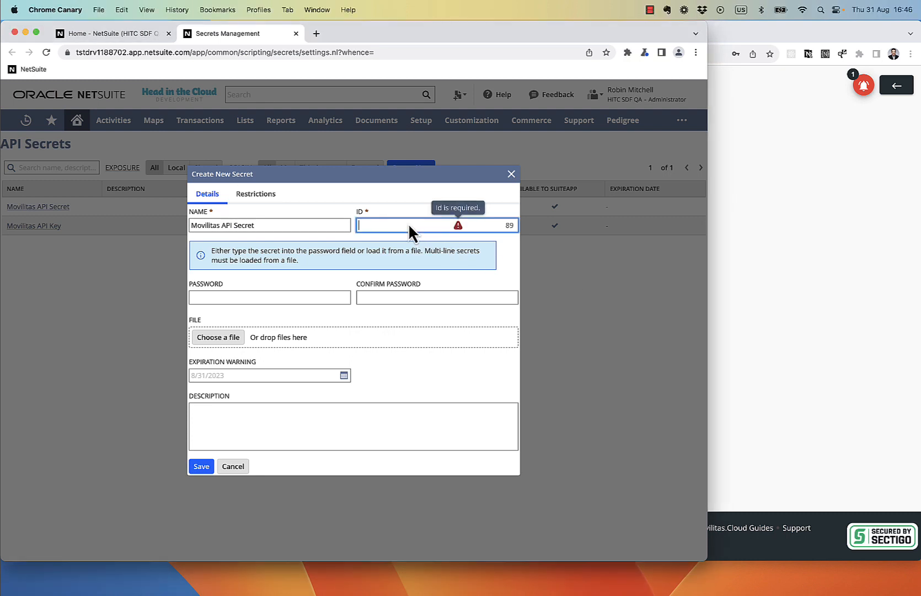
{"action": "type", "text": "_movilitas_secret"}
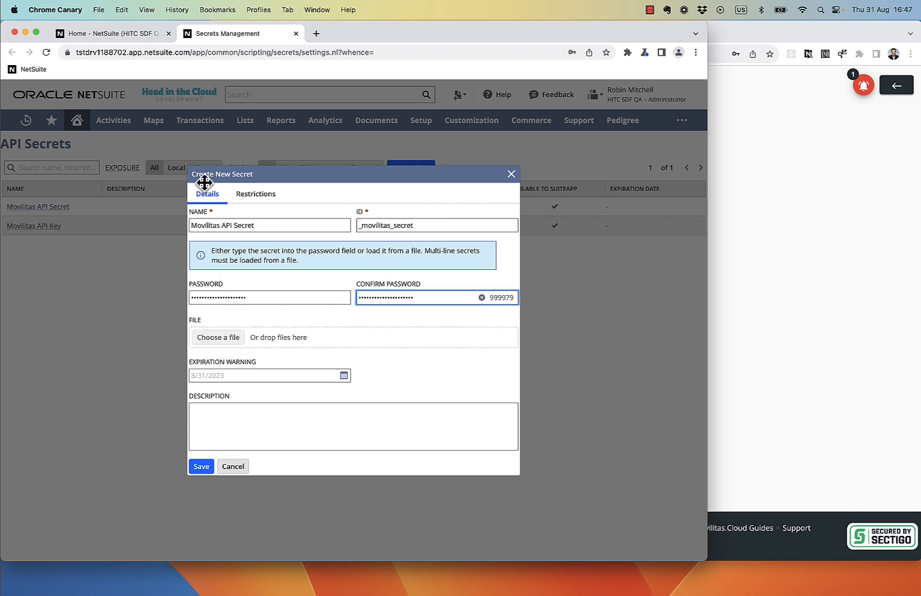
Step: Restrict the secret to SuiteApp com.headintheclouddev.pedigree, allowed for all scripts and domains
{"action": "left_click", "coordinate": [250, 200]}
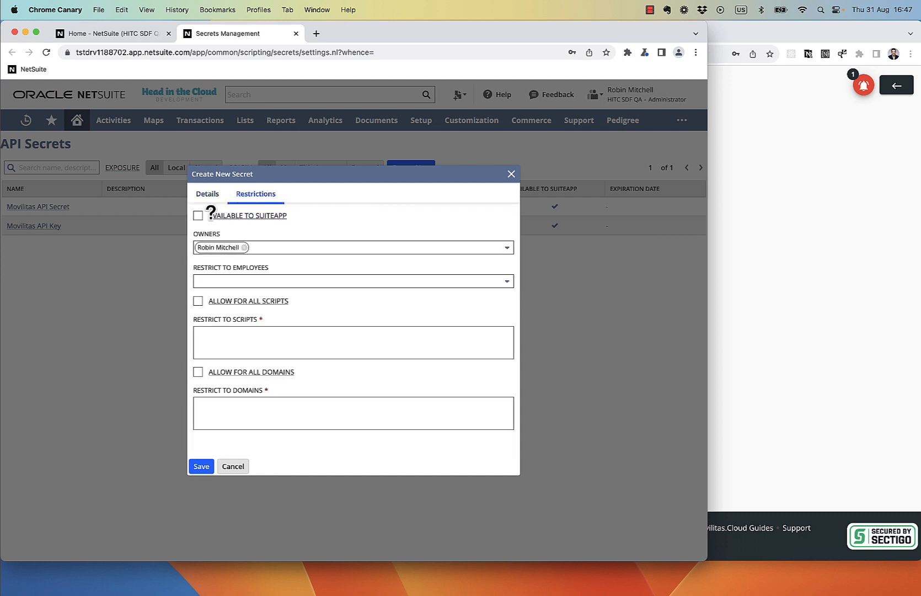
{"action": "left_click", "coordinate": [199, 216]}
{"action": "left_click", "coordinate": [229, 276]}
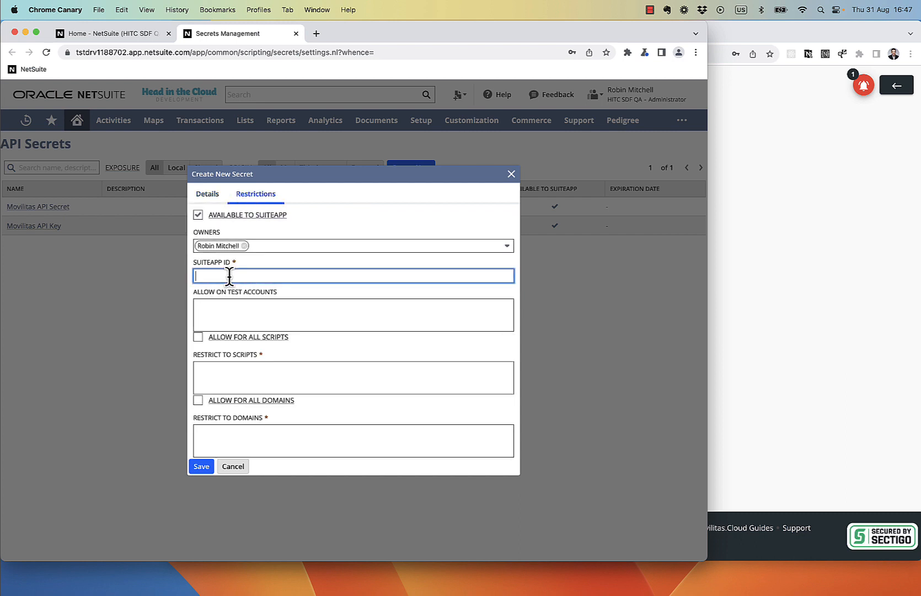
{"action": "type", "text": "com.headinthecloudddev.pedigree"}
{"action": "key", "text": "super+Tab"}
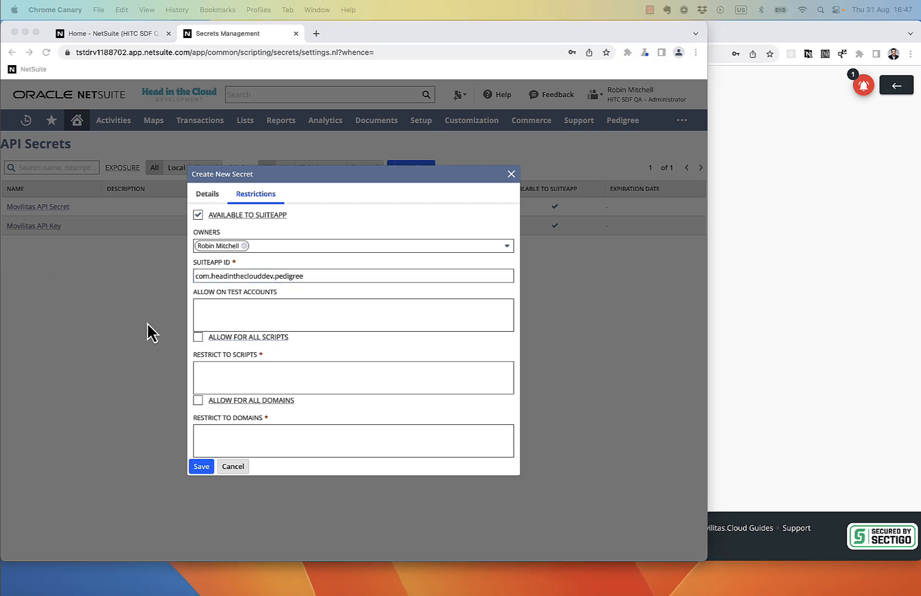
{"action": "key", "text": "super+Tab"}
{"action": "left_click", "coordinate": [198, 336]}
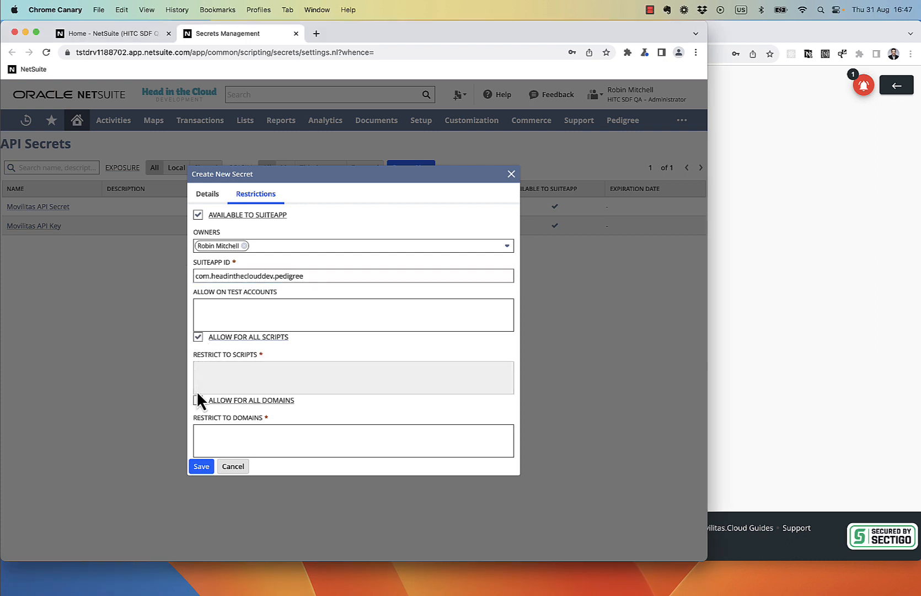
{"action": "left_click", "coordinate": [198, 400]}
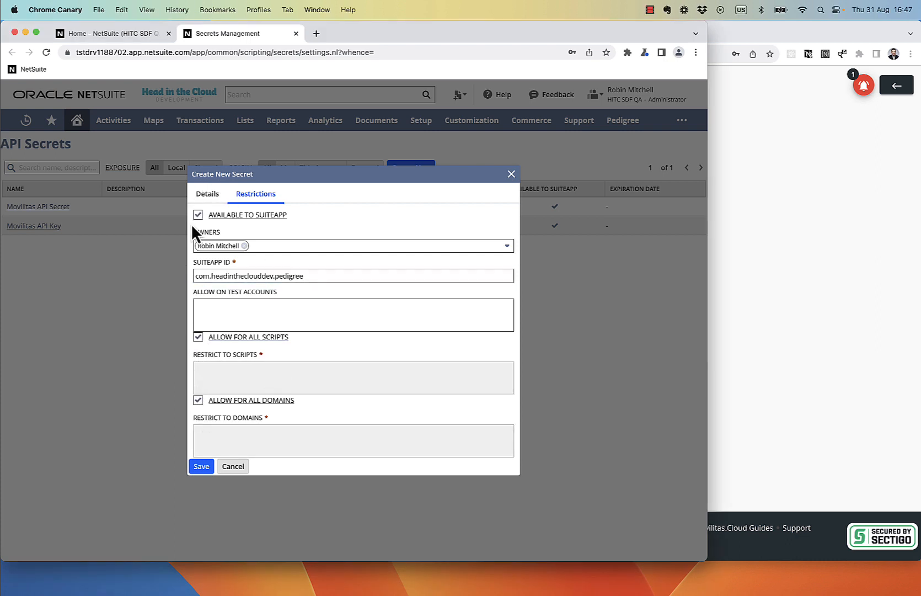
{"action": "key", "text": "super+Tab"}
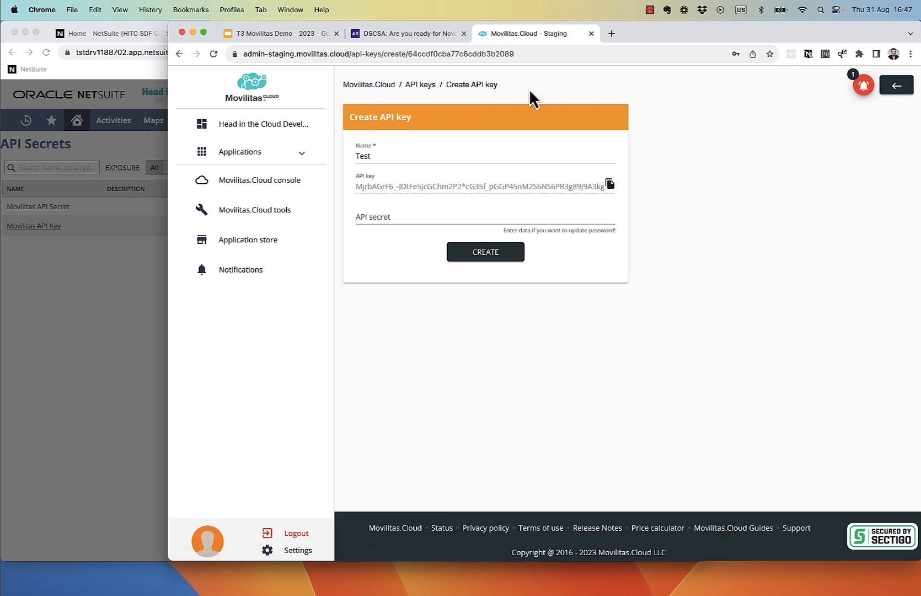
Step: Open the Head in the Cloud Development, Inc. warehouse in Serialized Logistics and select its tag head-in-the-cloud
{"action": "left_click", "coordinate": [262, 85]}
{"action": "scroll", "coordinate": [407, 189], "scroll_direction": "down", "scroll_amount": 2}
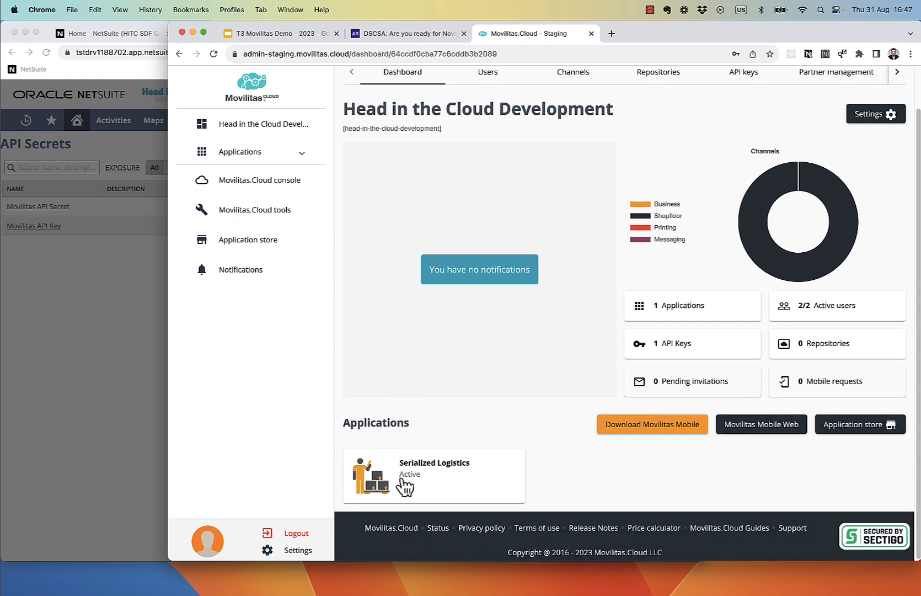
{"action": "left_click", "coordinate": [405, 486]}
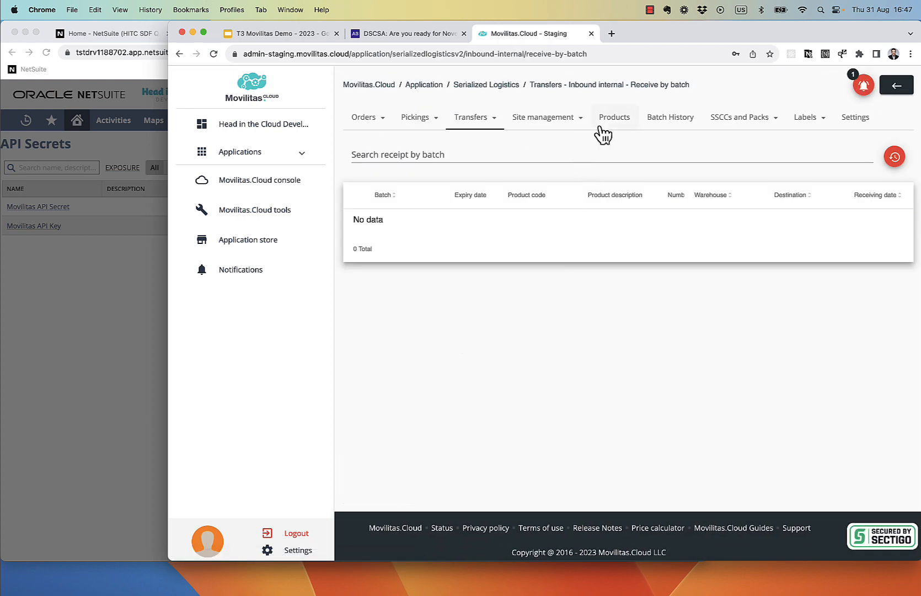
{"action": "left_click", "coordinate": [546, 118]}
{"action": "left_click", "coordinate": [544, 147]}
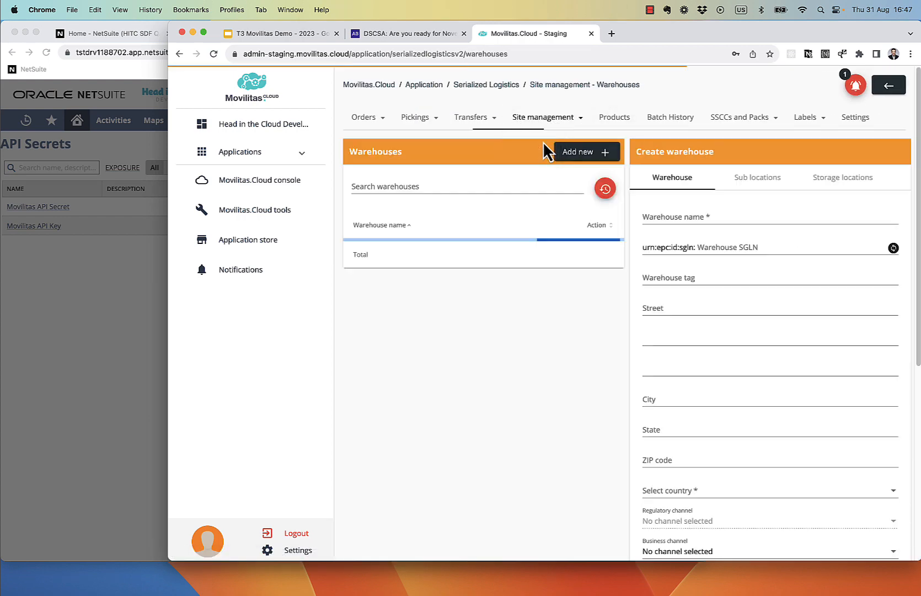
{"action": "left_click", "coordinate": [442, 266]}
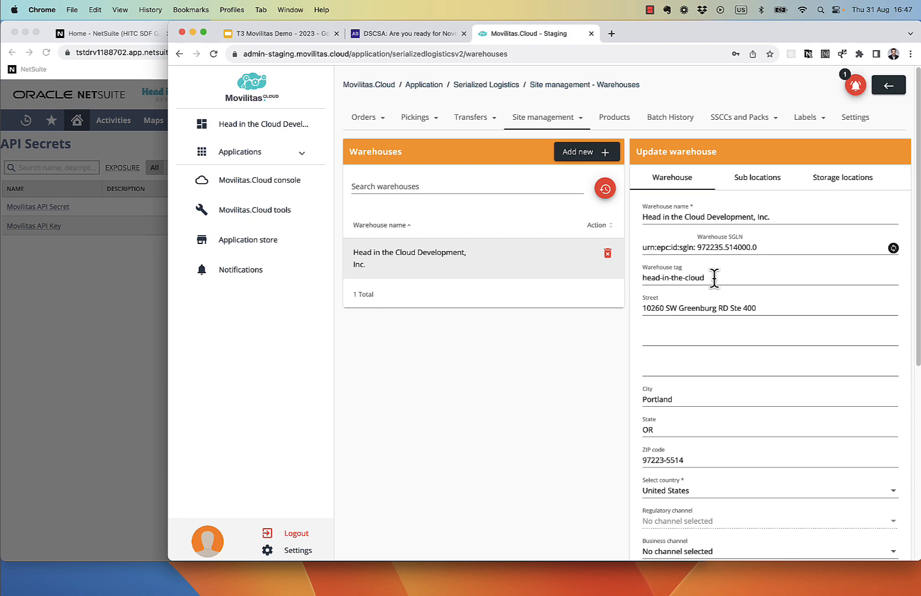
{"action": "left_click_drag", "start_coordinate": [714, 278], "coordinate": [638, 292]}
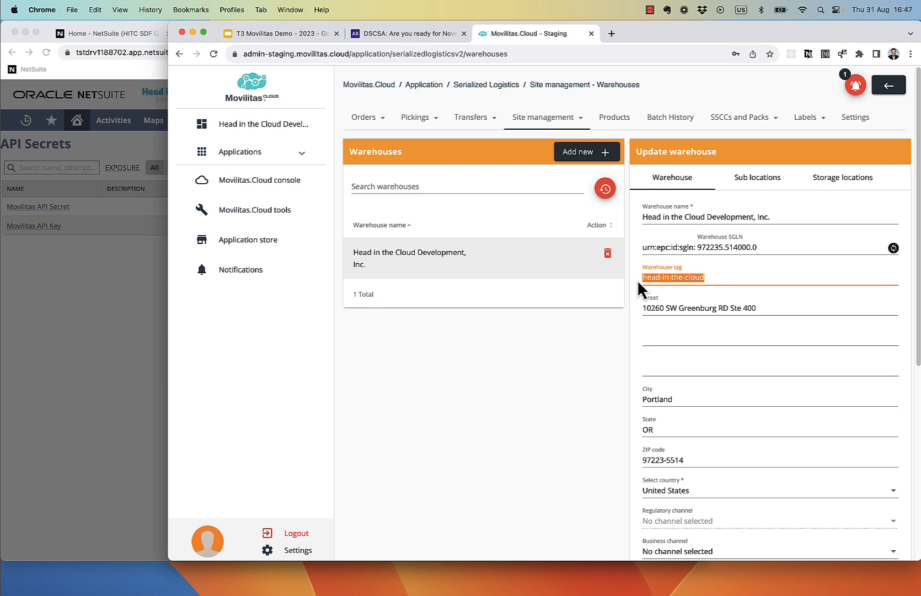
{"action": "left_click", "coordinate": [141, 255]}
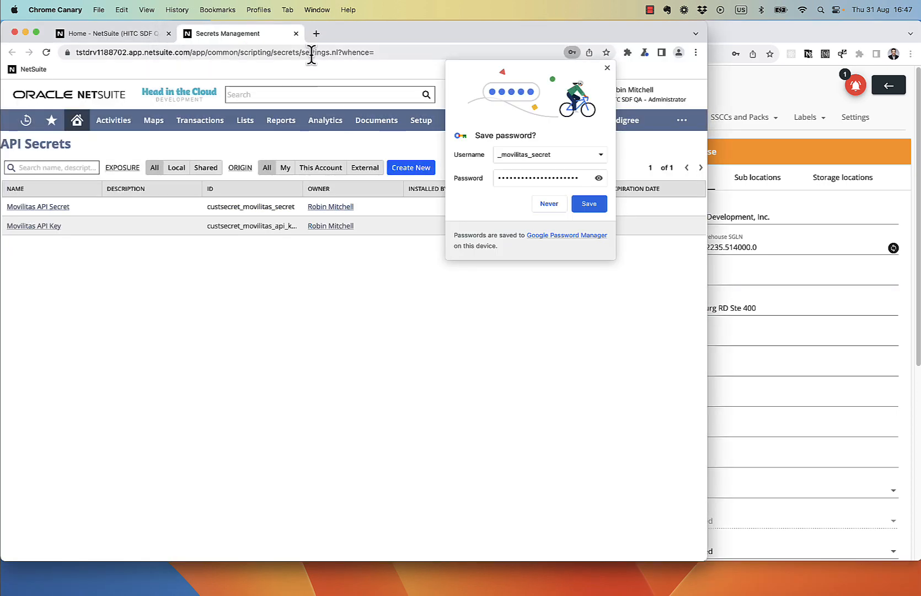
Step: Close the secret form and check location 01: San Francisco's Movilitas Warehouse Tag head-in-the-cloud
{"action": "left_click", "coordinate": [511, 174]}
{"action": "left_click", "coordinate": [296, 33]}
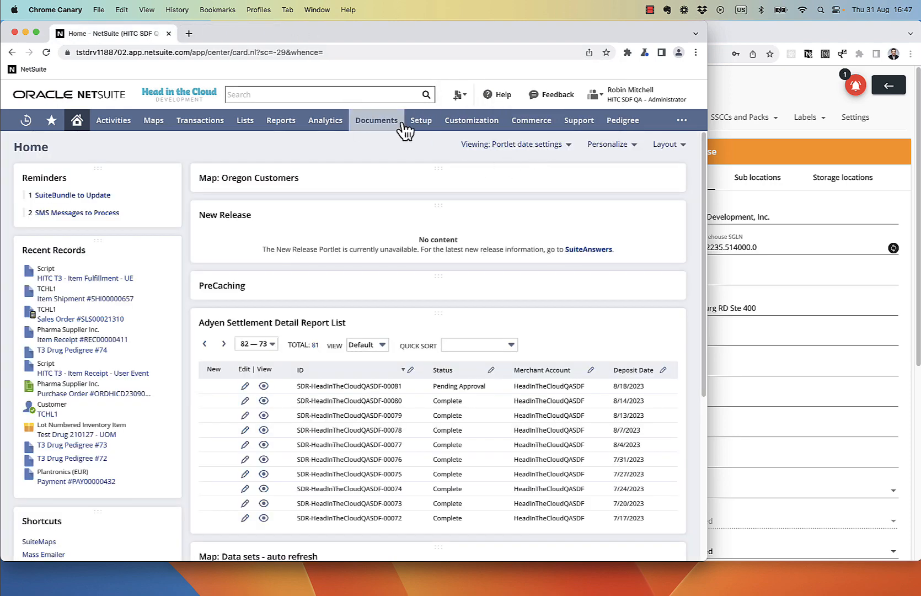
{"action": "mouse_move", "coordinate": [419, 123]}
{"action": "mouse_move", "coordinate": [438, 165]}
{"action": "scroll", "coordinate": [538, 254], "scroll_direction": "down", "scroll_amount": 10}
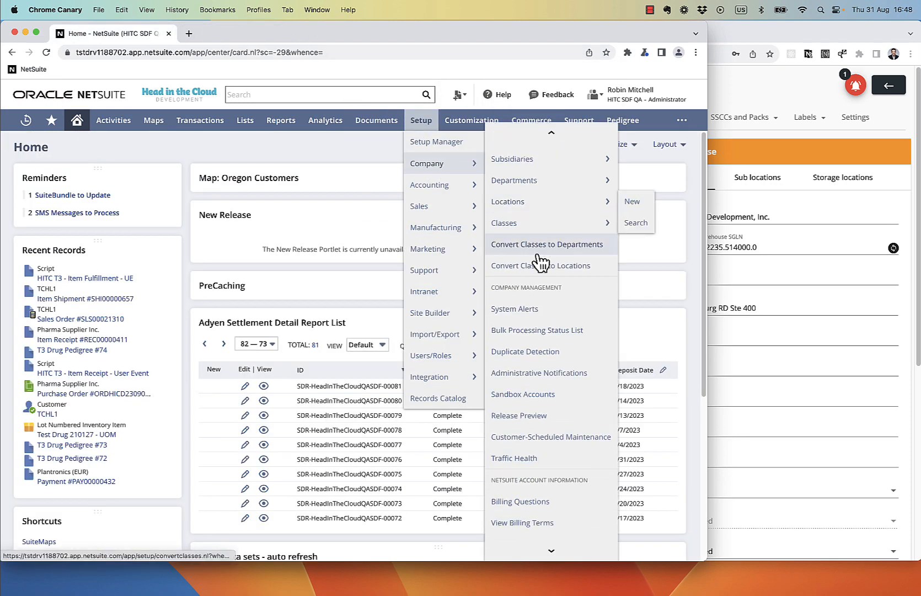
{"action": "scroll", "coordinate": [546, 287], "scroll_direction": "up", "scroll_amount": 3}
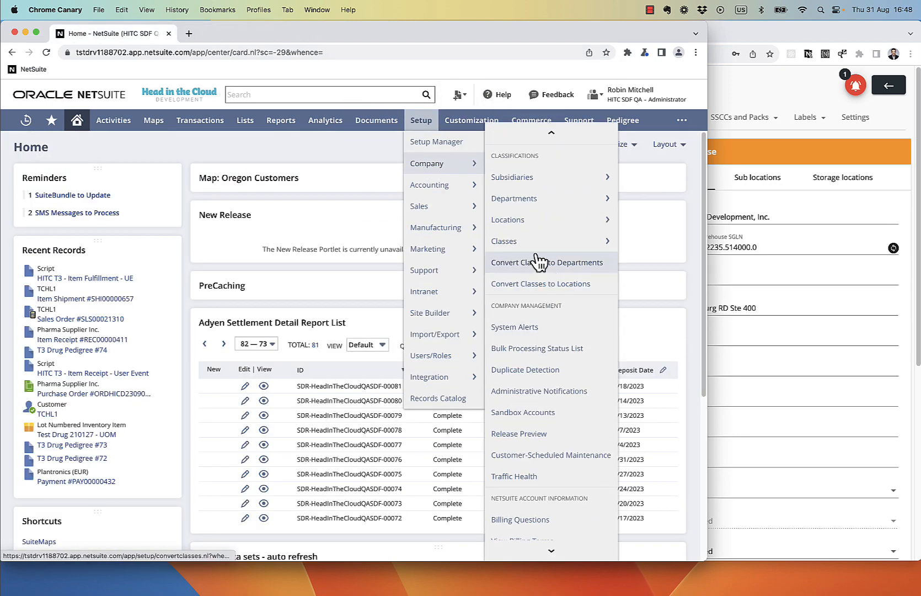
{"action": "left_click", "coordinate": [532, 217]}
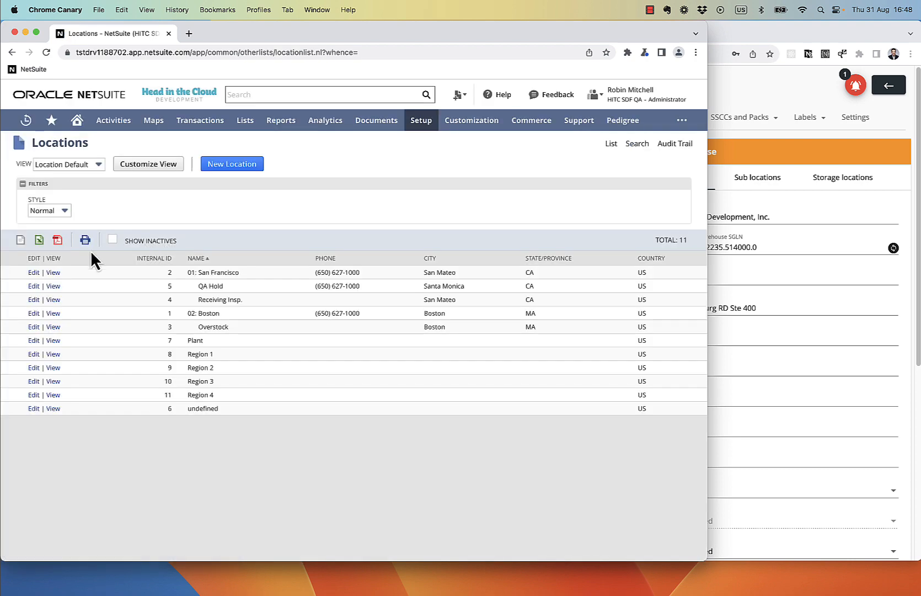
{"action": "left_click", "coordinate": [33, 273]}
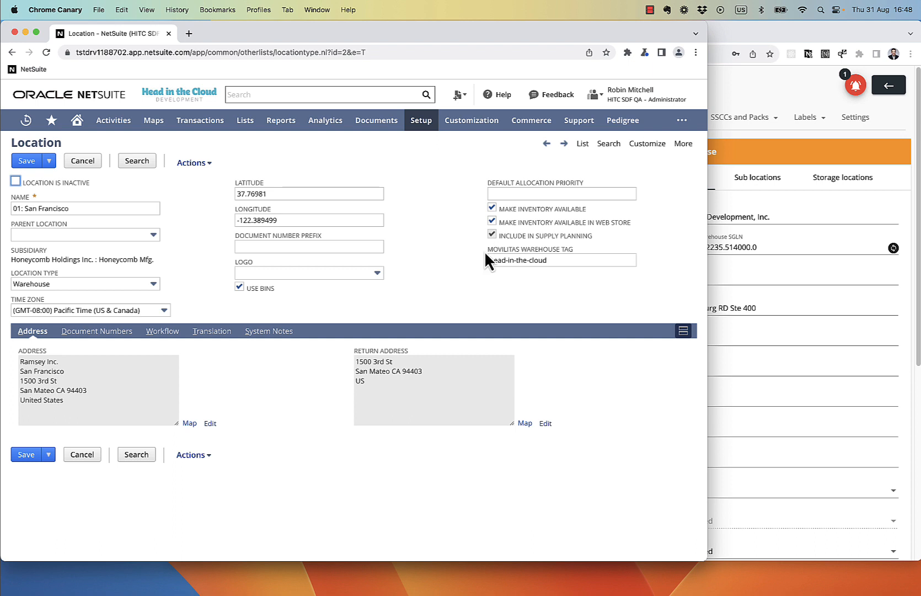
{"action": "left_click", "coordinate": [560, 260]}
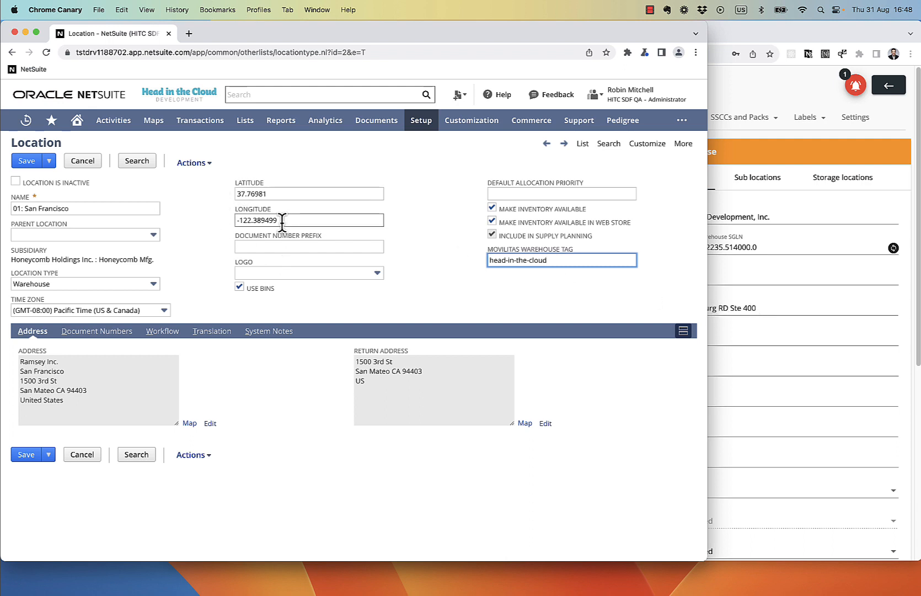
Step: Open the TakeCare Health Logistics Inc. customer record from Recent Records
{"action": "mouse_move", "coordinate": [22, 123]}
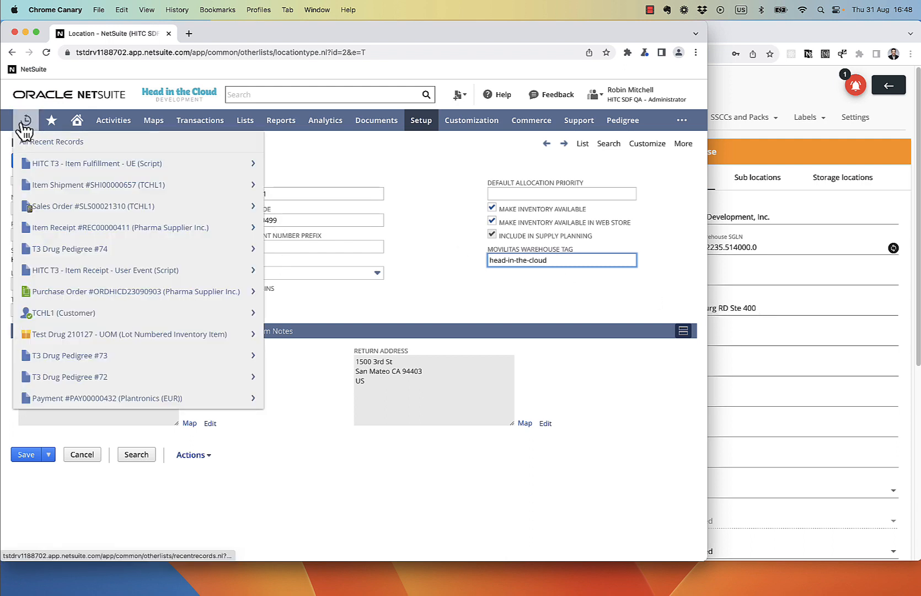
{"action": "left_click", "coordinate": [73, 313]}
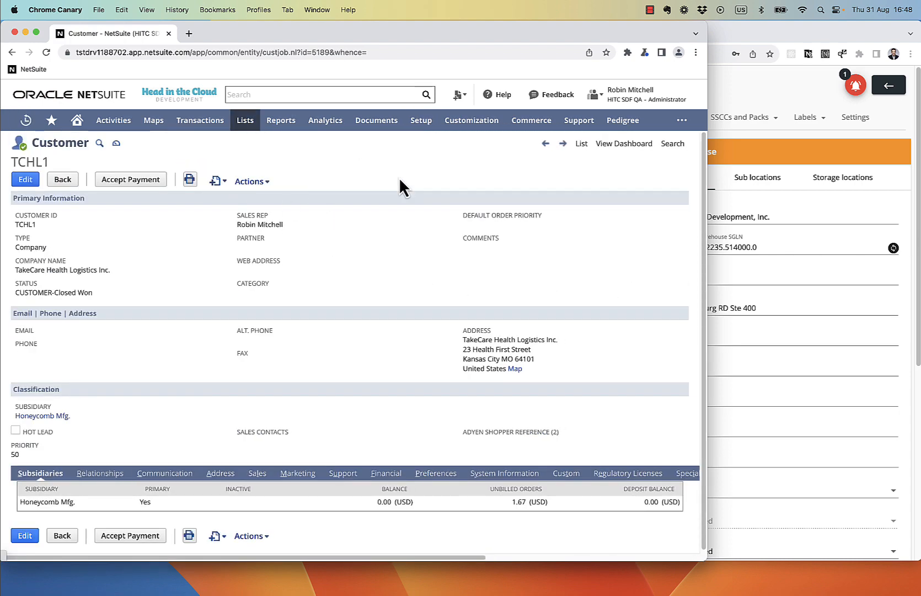
{"action": "left_click", "coordinate": [794, 254]}
{"action": "left_click", "coordinate": [546, 118]}
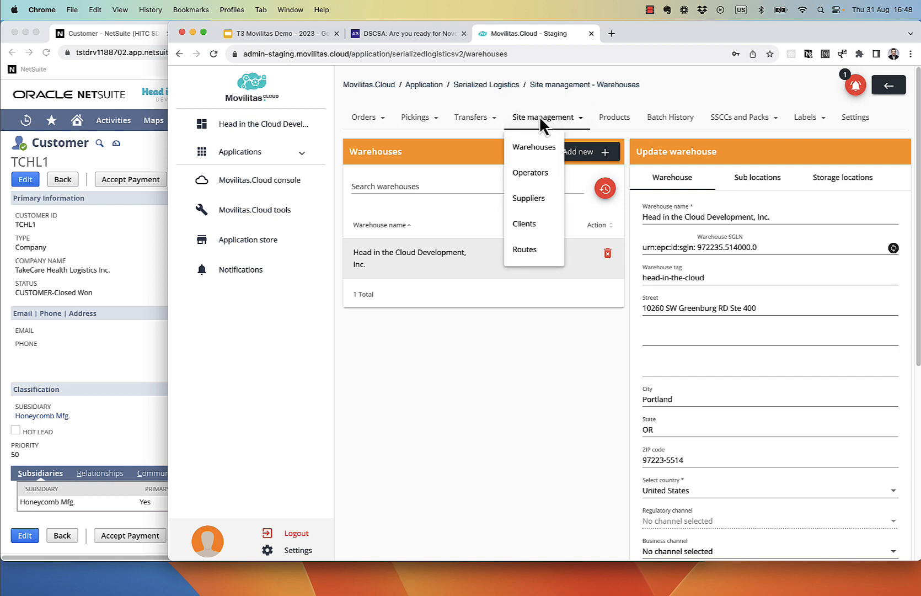
Step: Open TakeCare Health Logistics Inc.'s Milwaukee delivery address for editing in Movilitas.Cloud's client list
{"action": "left_click", "coordinate": [528, 226]}
{"action": "left_click", "coordinate": [398, 249]}
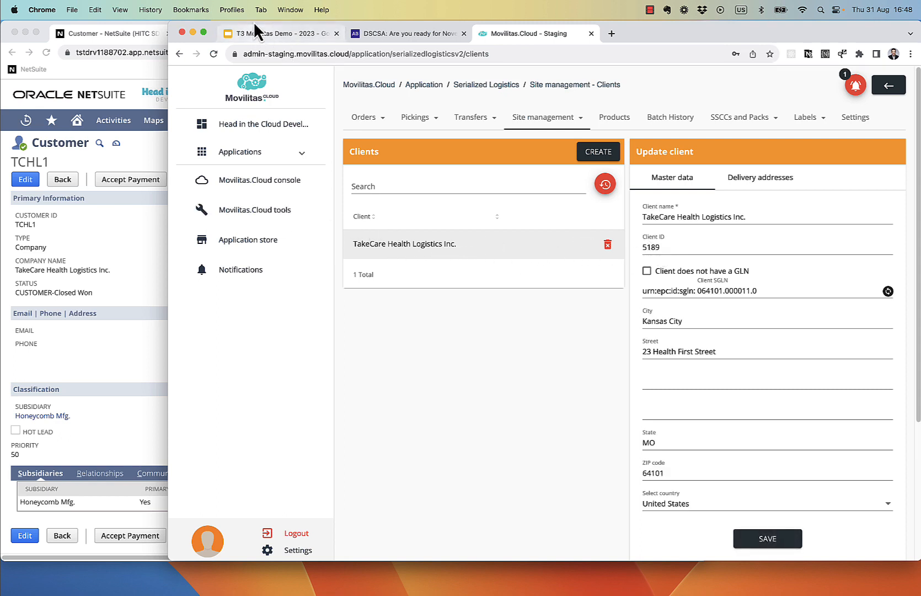
{"action": "left_click_drag", "start_coordinate": [207, 24], "coordinate": [411, 23]}
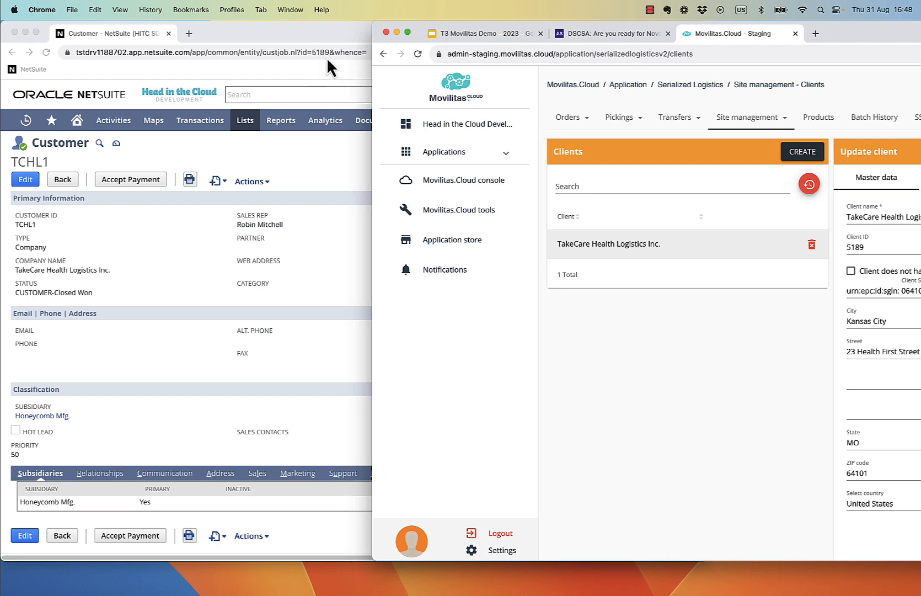
{"action": "left_click_drag", "start_coordinate": [411, 23], "coordinate": [209, 23]}
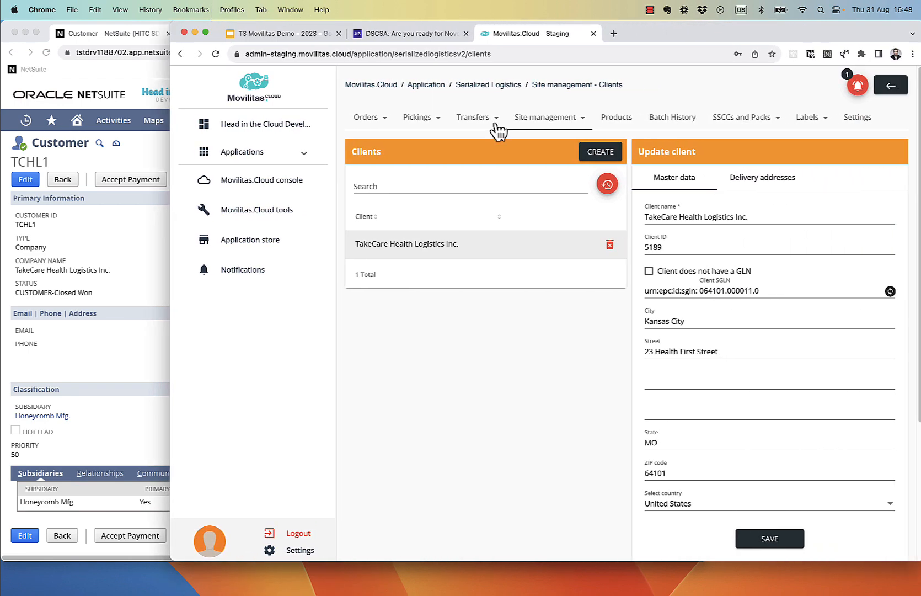
{"action": "left_click", "coordinate": [770, 184]}
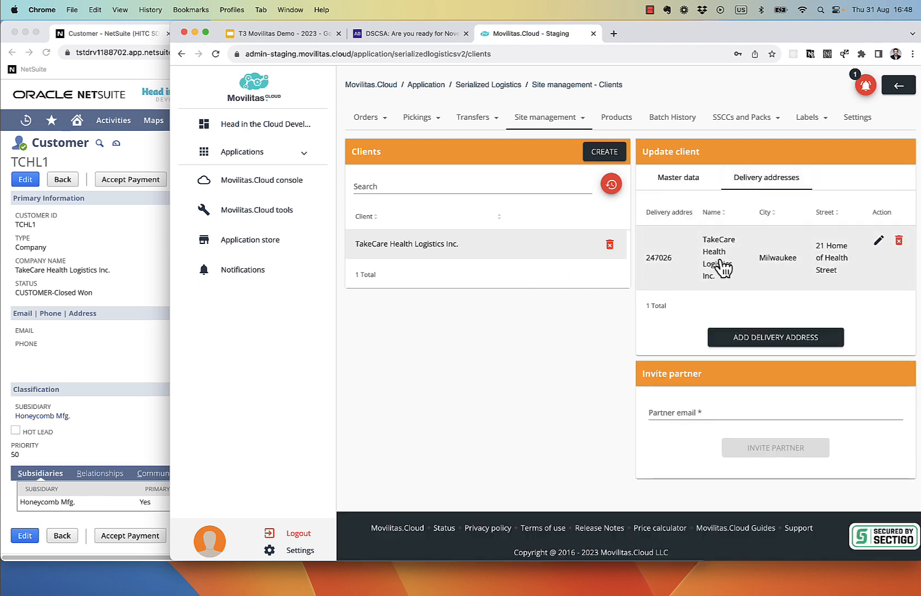
{"action": "left_click", "coordinate": [878, 241]}
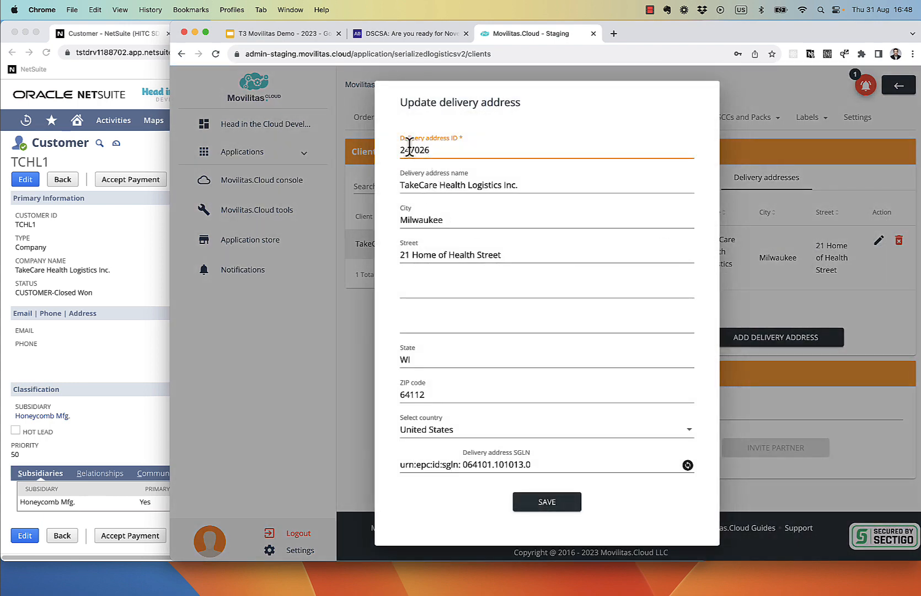
{"action": "left_click", "coordinate": [91, 266]}
{"action": "left_click", "coordinate": [214, 484]}
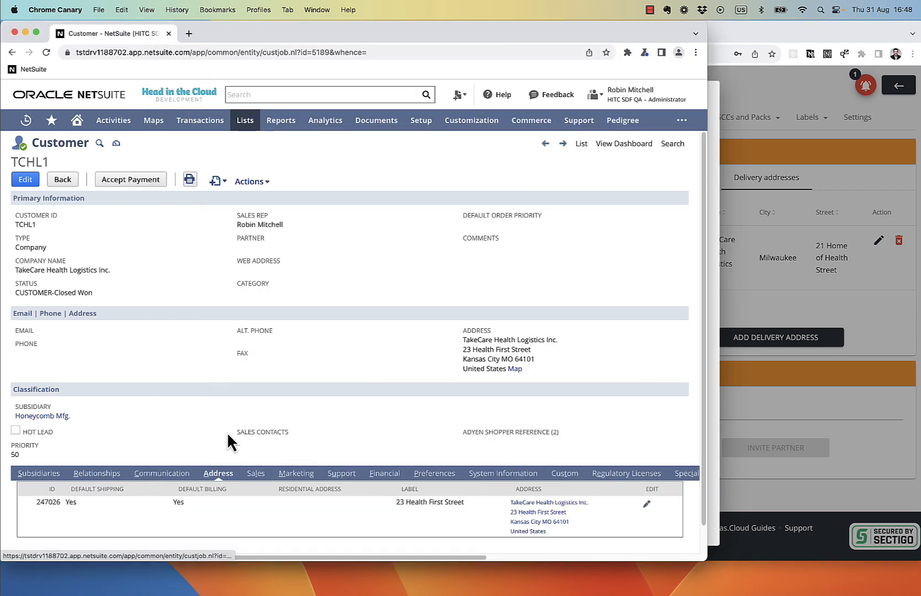
Step: Compare NetSuite's customer address ID 247026 with Movilitas, then bring up the T3 Movilitas Demo presentation
{"action": "scroll", "coordinate": [232, 436], "scroll_direction": "down", "scroll_amount": 1}
{"action": "double_click", "coordinate": [44, 480]}
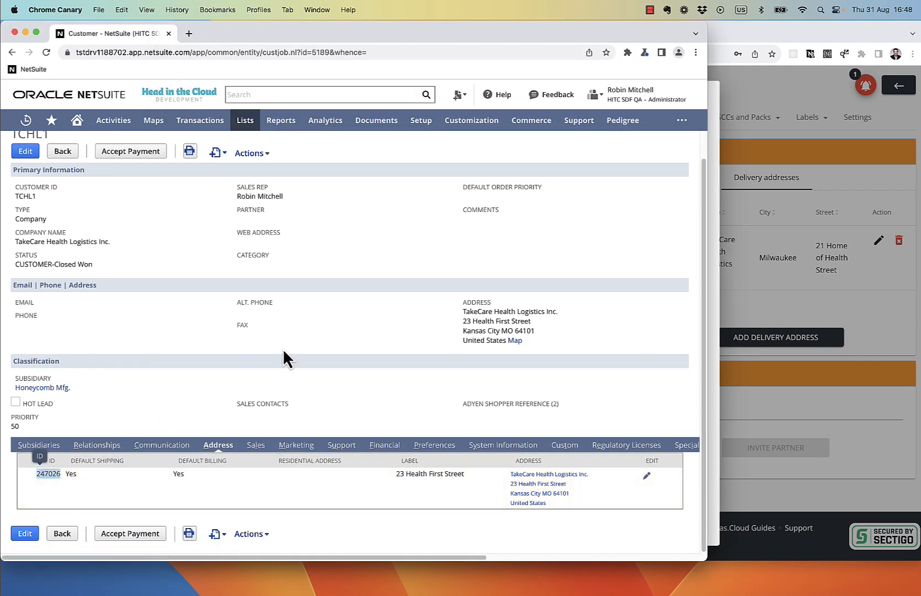
{"action": "left_click", "coordinate": [761, 98]}
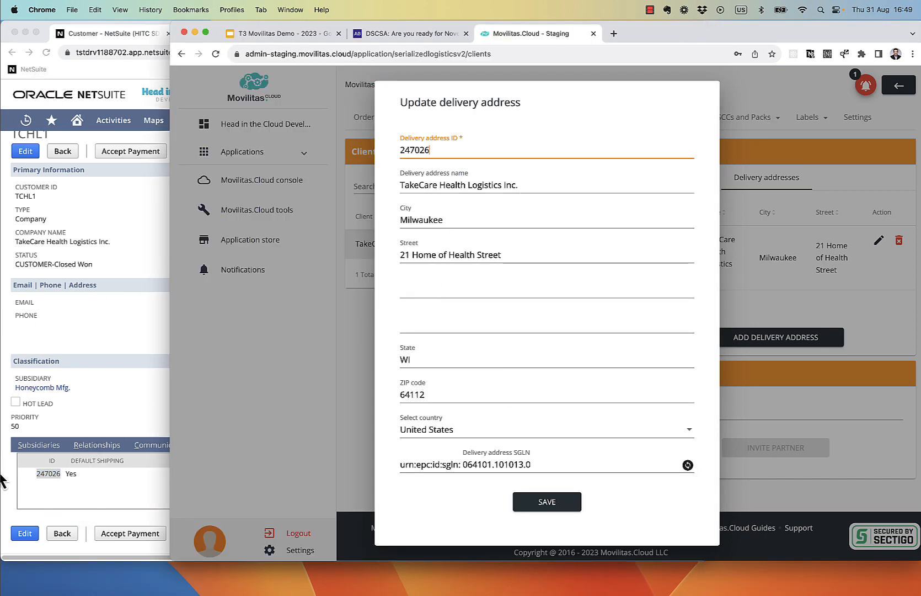
{"action": "left_click", "coordinate": [46, 480]}
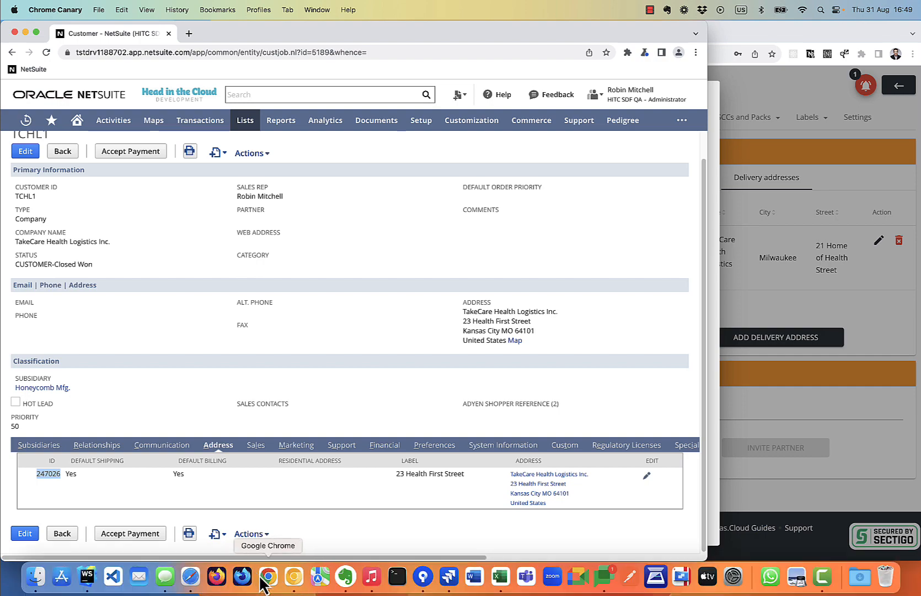
{"action": "left_click", "coordinate": [266, 578]}
{"action": "left_click", "coordinate": [260, 32]}
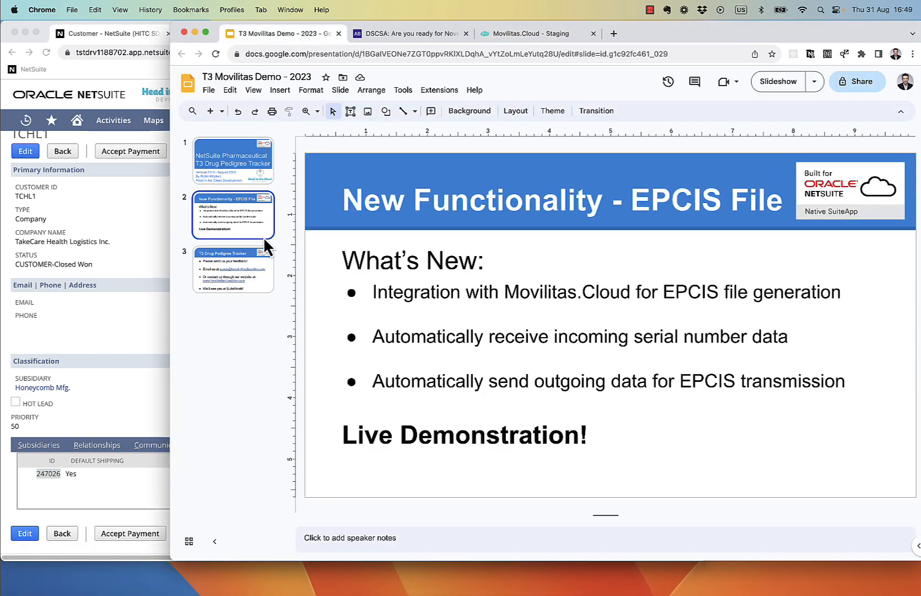